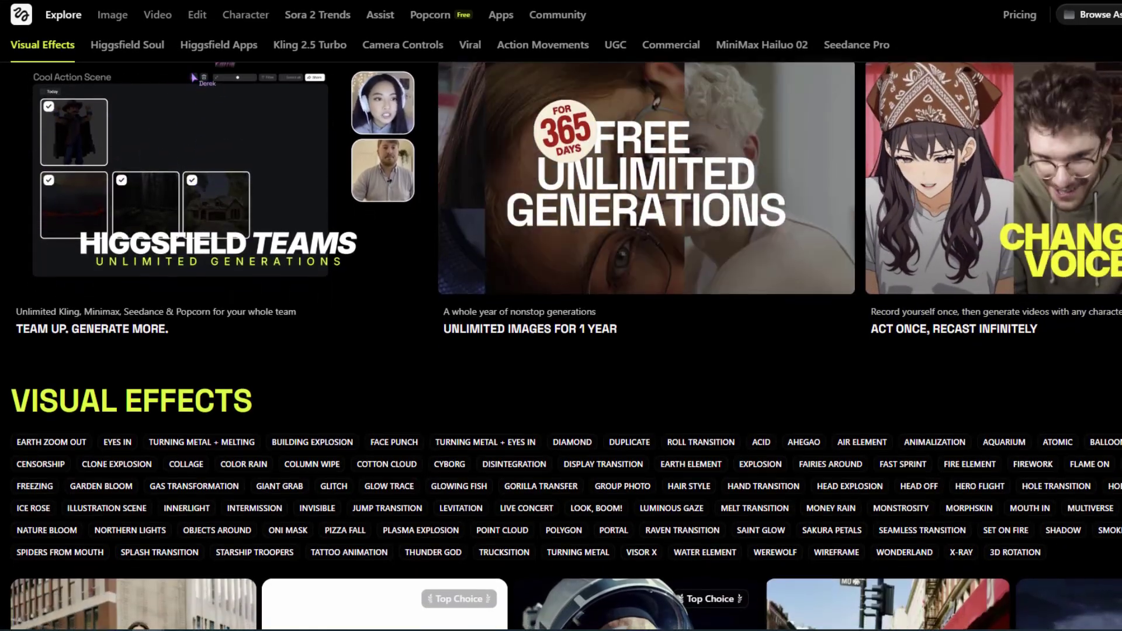
scroll(561, 316, down, 1)
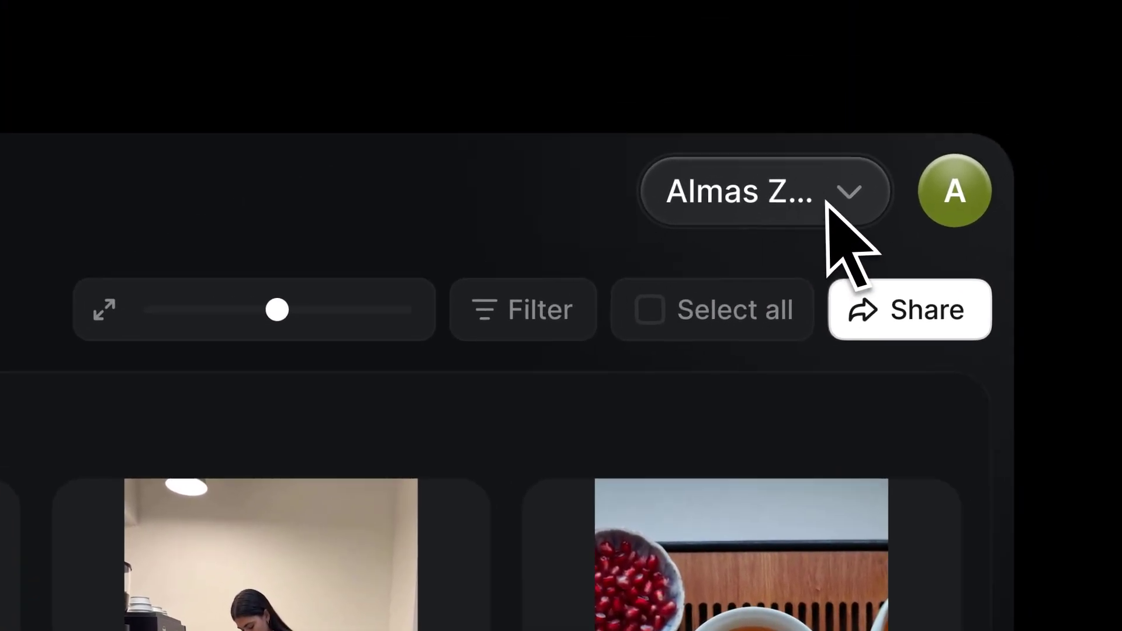
- Open Higgsfield's Pricing page from the workspace menu
click(1005, 50)
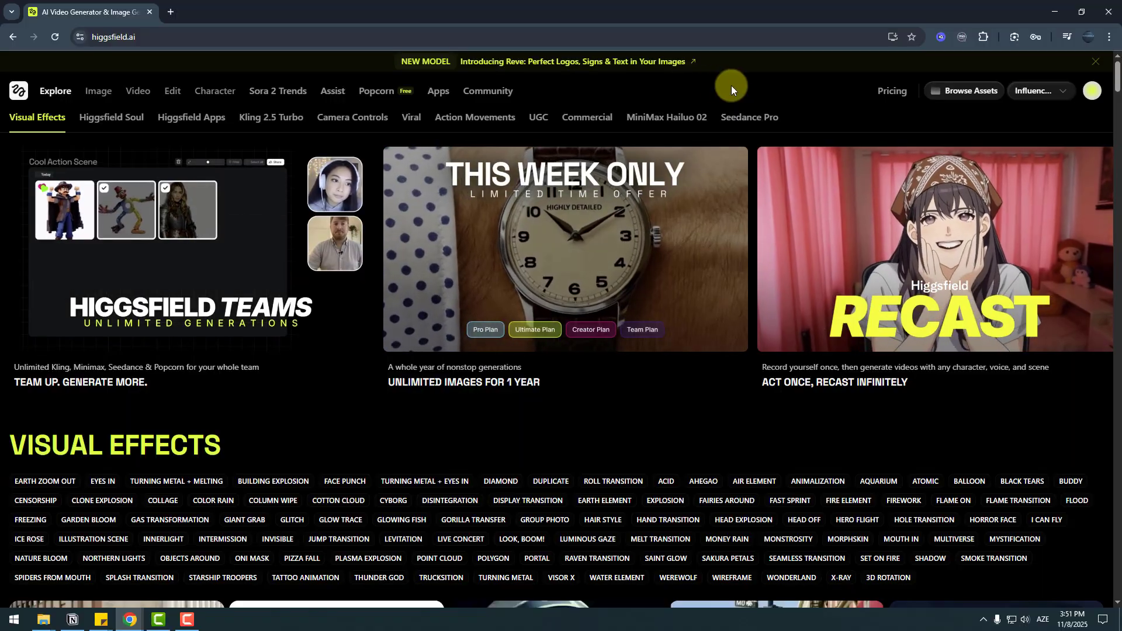
click(890, 91)
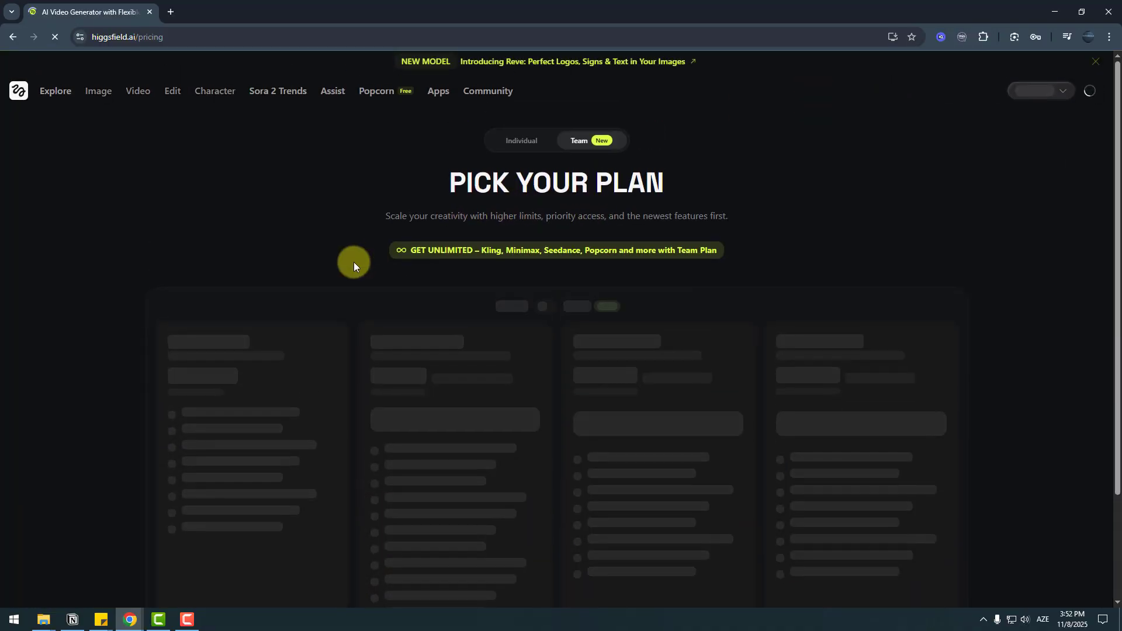
- Scroll through the $79/seat Team Plan and custom-priced Enterprise Plan cards
scroll(254, 291, down, 1)
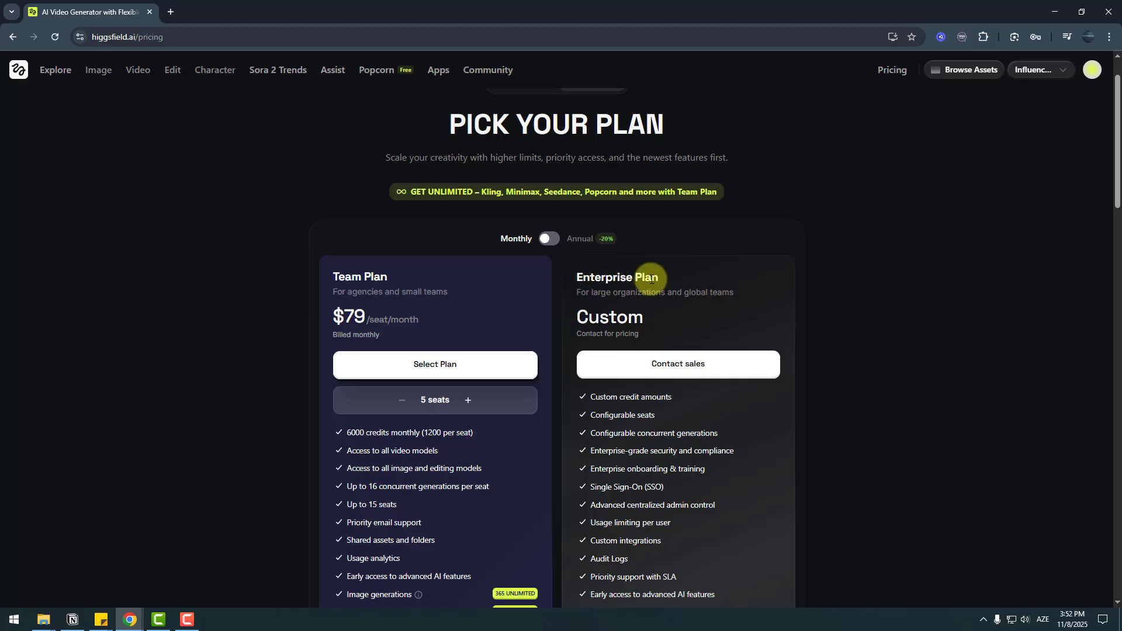
scroll(363, 269, down, 2)
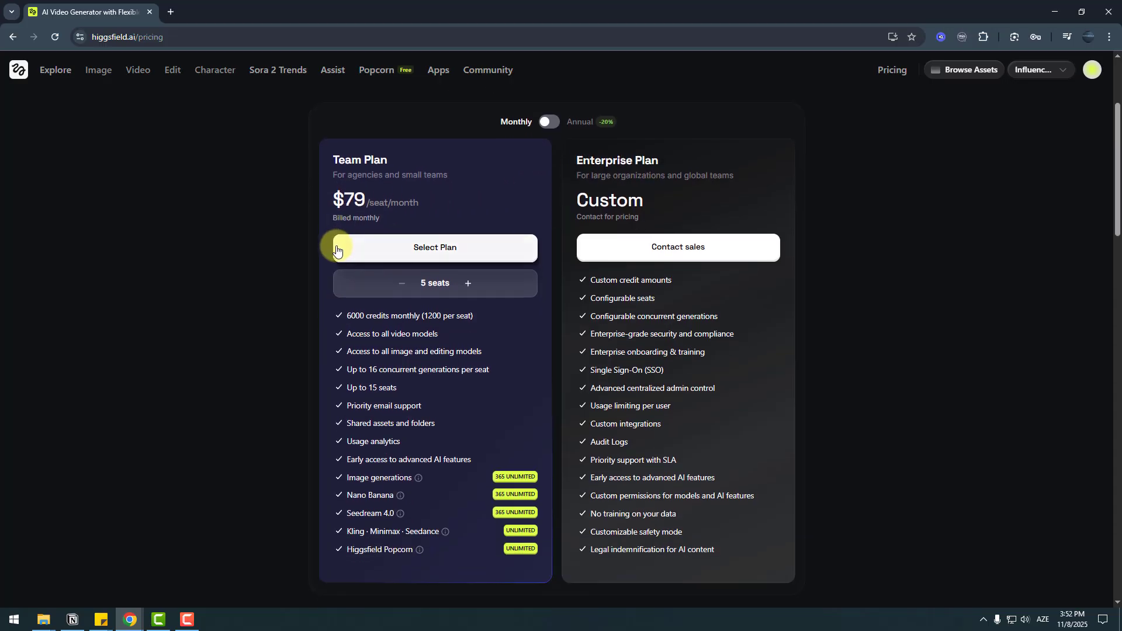
scroll(344, 304, down, 1)
drag(353, 257, 327, 275)
click(320, 290)
scroll(333, 246, up, 1)
scroll(310, 354, down, 6)
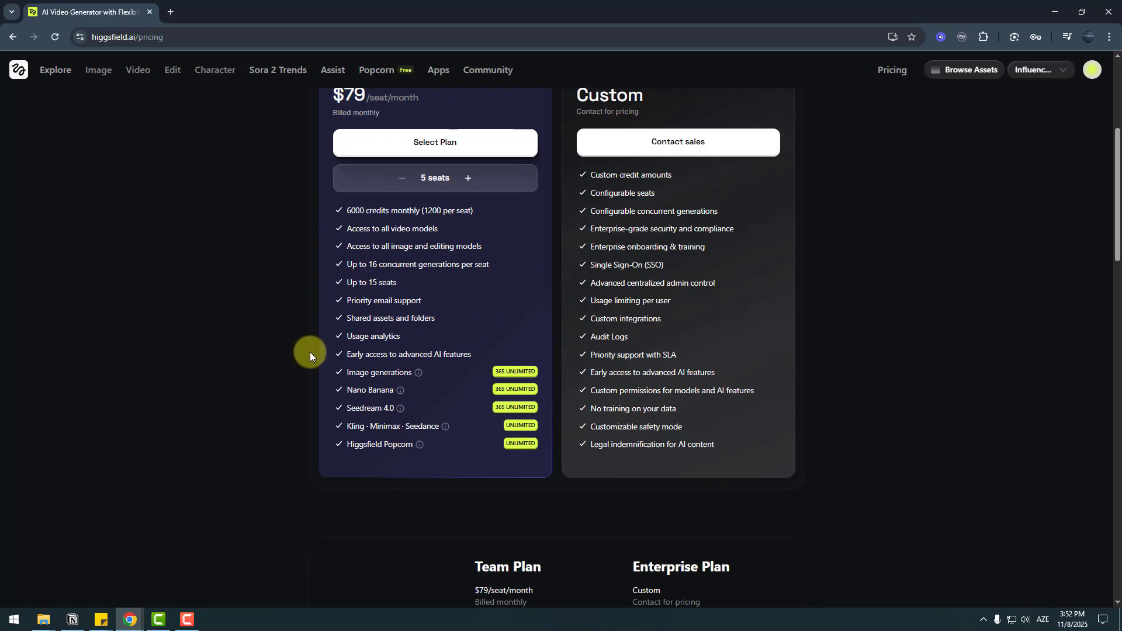
scroll(507, 239, up, 9)
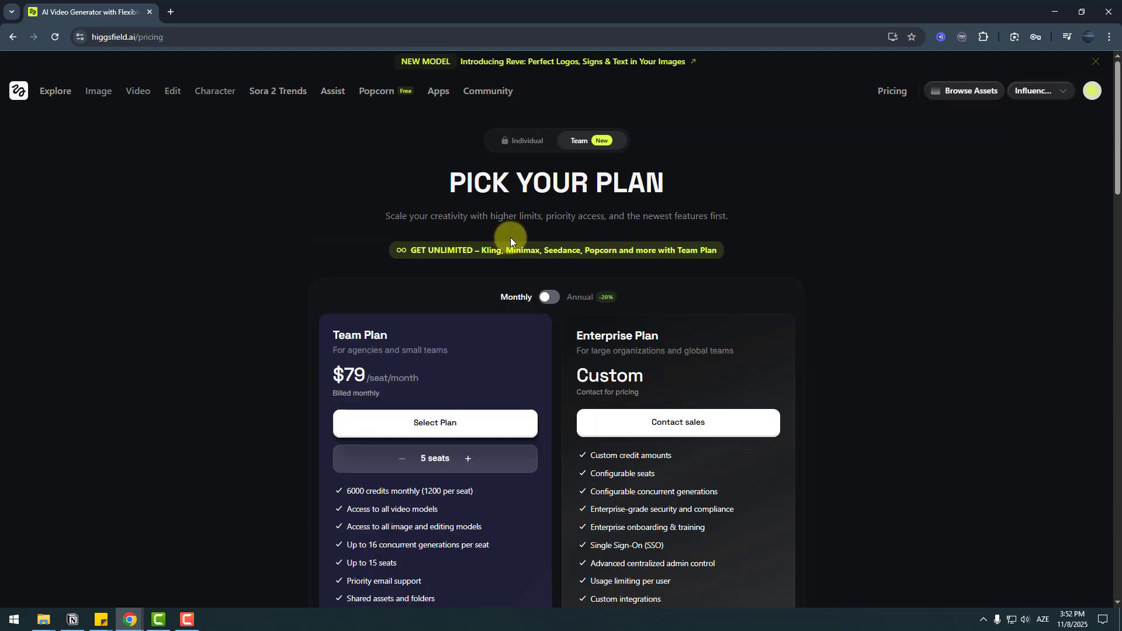
- Go to account settings from the avatar menu and switch from Personal to the Influencer workspace
click(1091, 94)
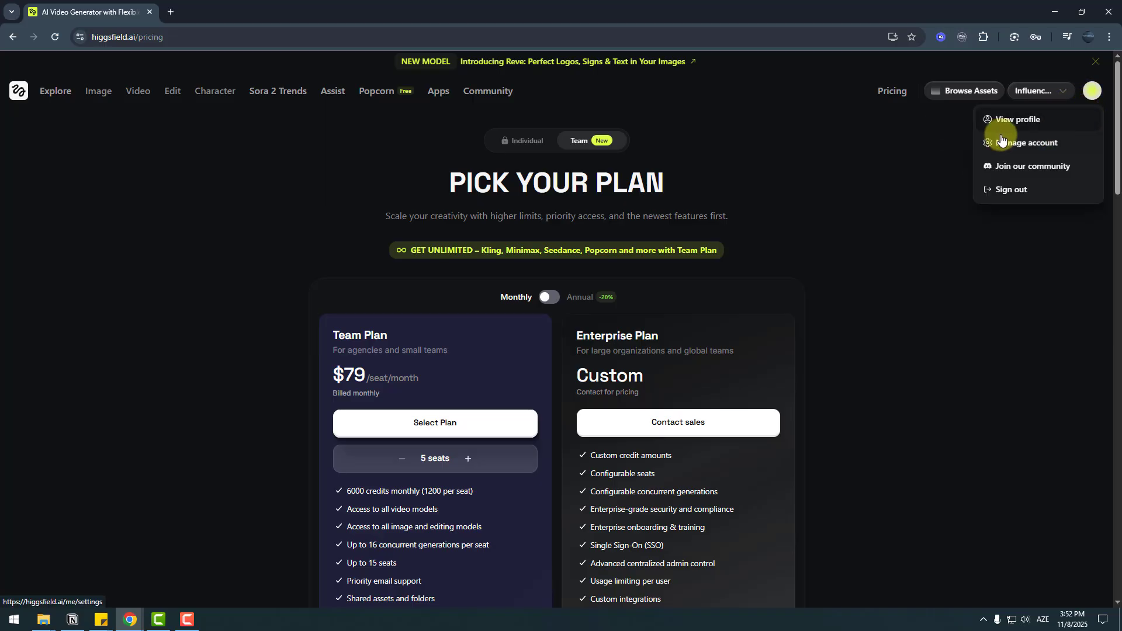
click(1021, 147)
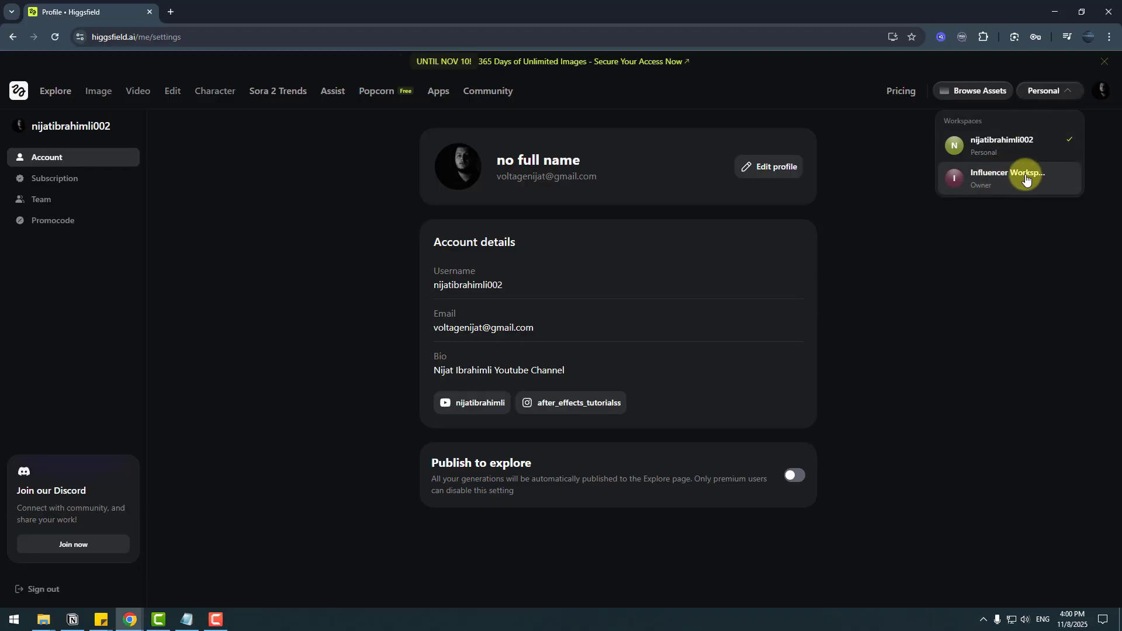
click(1024, 179)
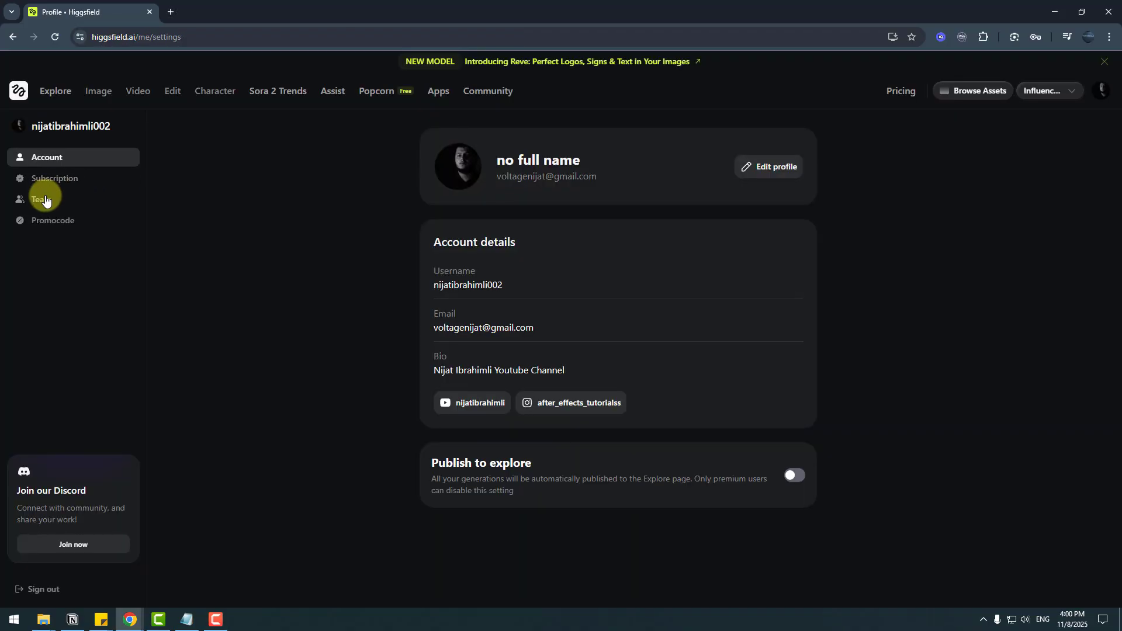
- Open the Influencer Workspace team page and look over its title and members list
click(45, 200)
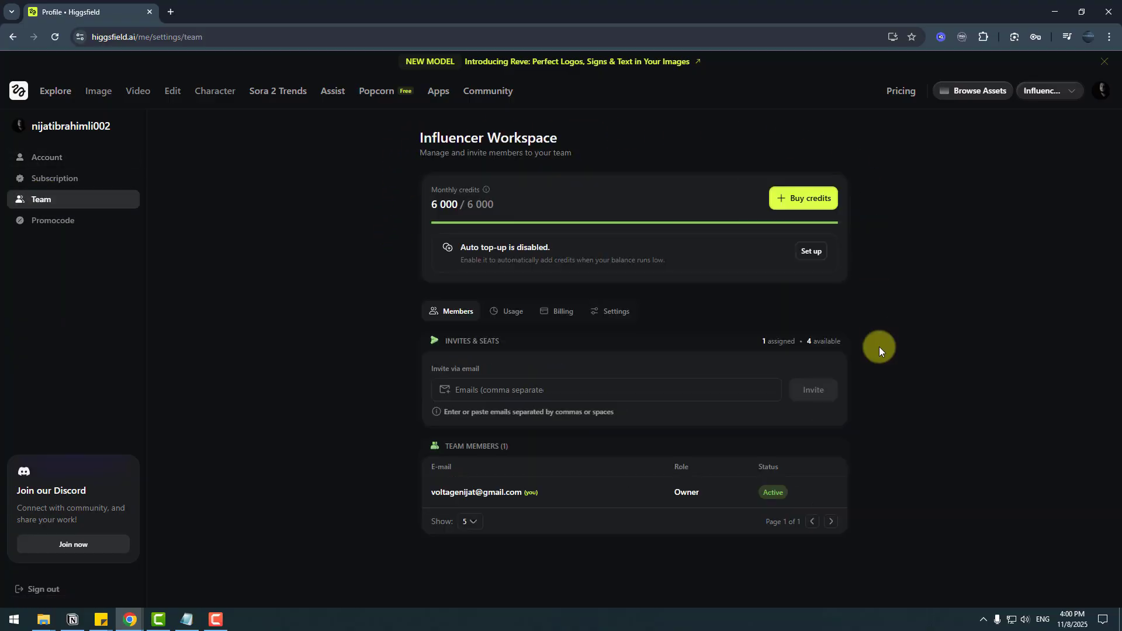
drag(419, 138, 601, 138)
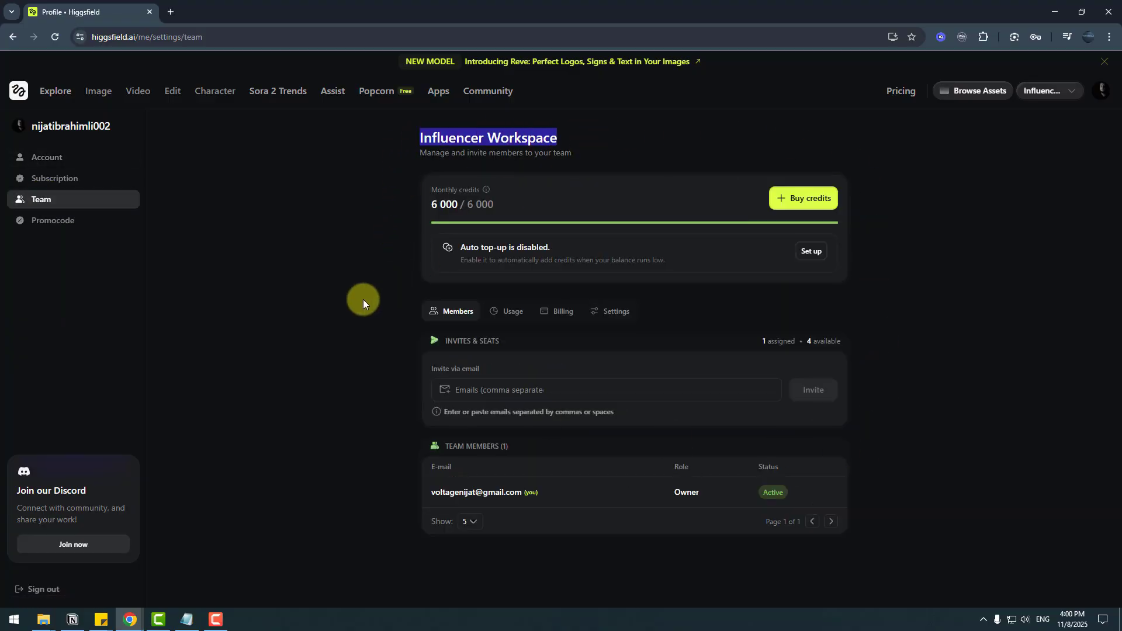
click(459, 190)
mouse_move(485, 195)
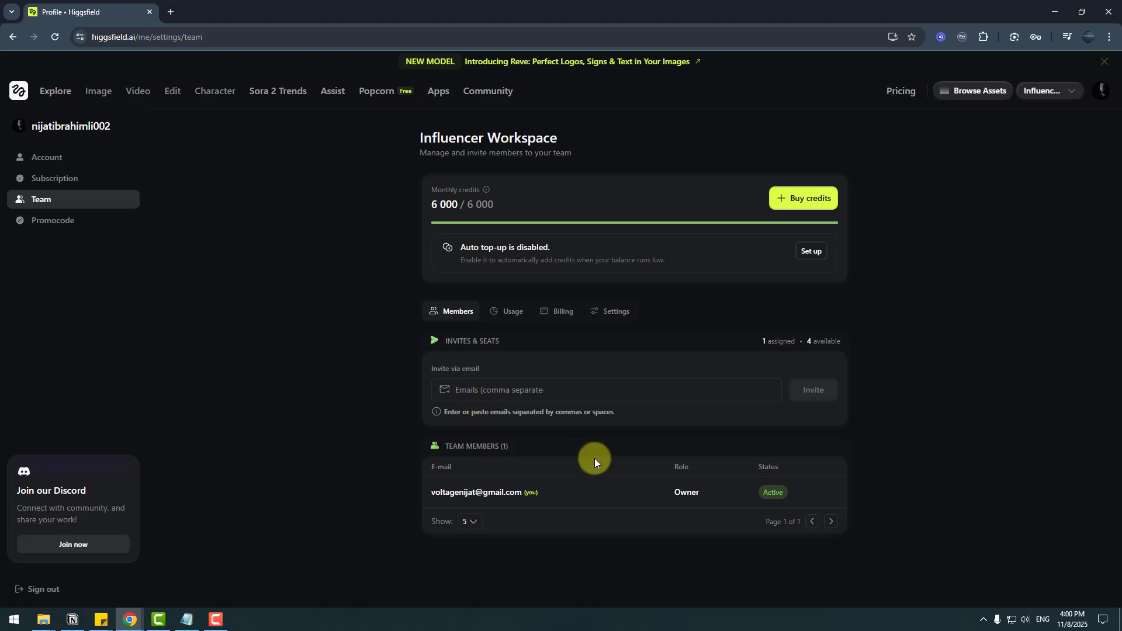
drag(441, 446, 508, 451)
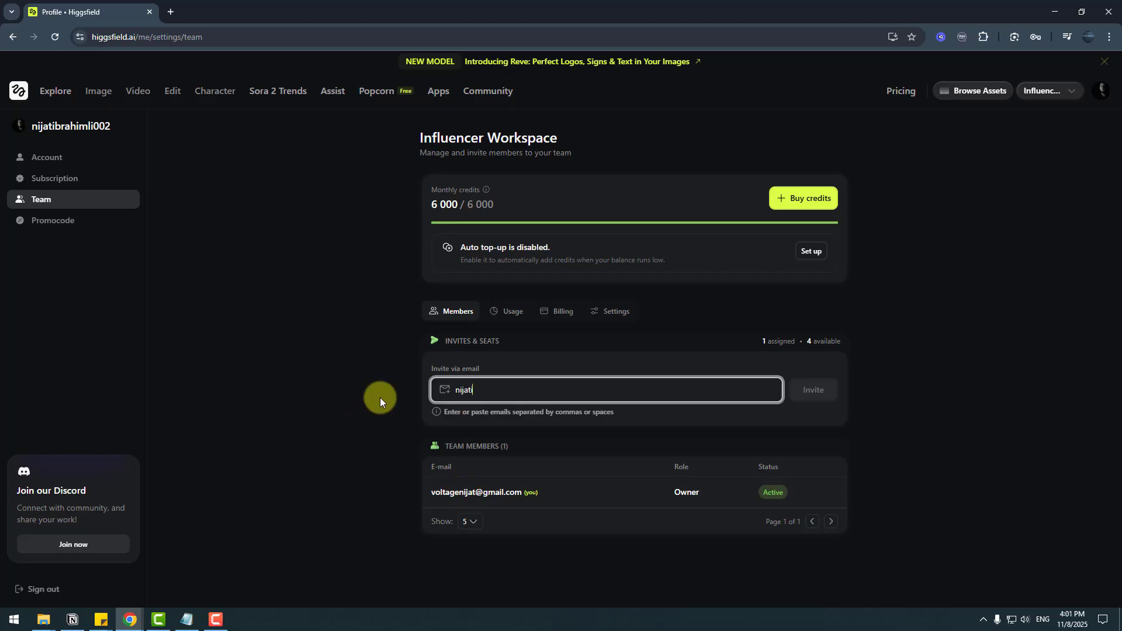
- Invite a new member by entering their e-mail address and sending the invitation
key(Return)
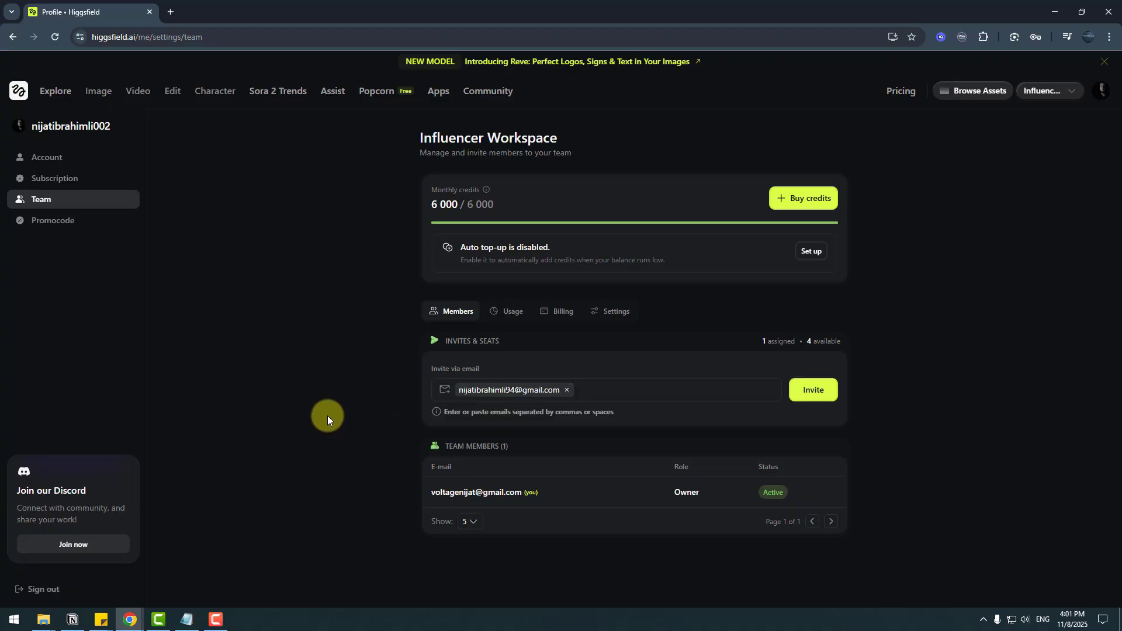
click(806, 398)
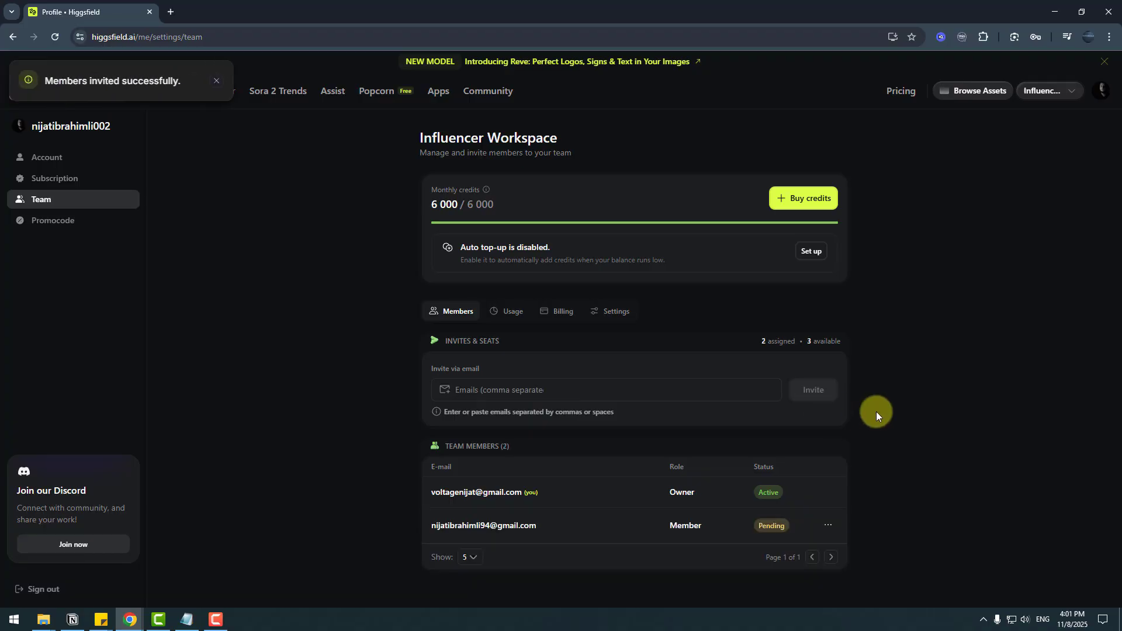
- Review the team's Usage statistics and Billing details
click(507, 316)
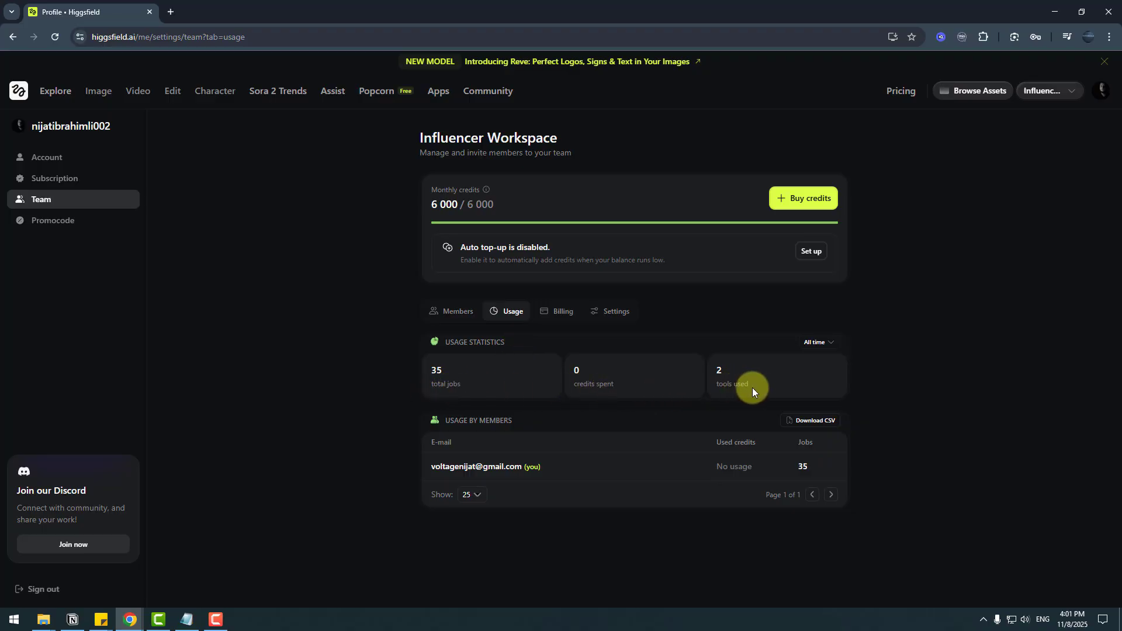
click(562, 314)
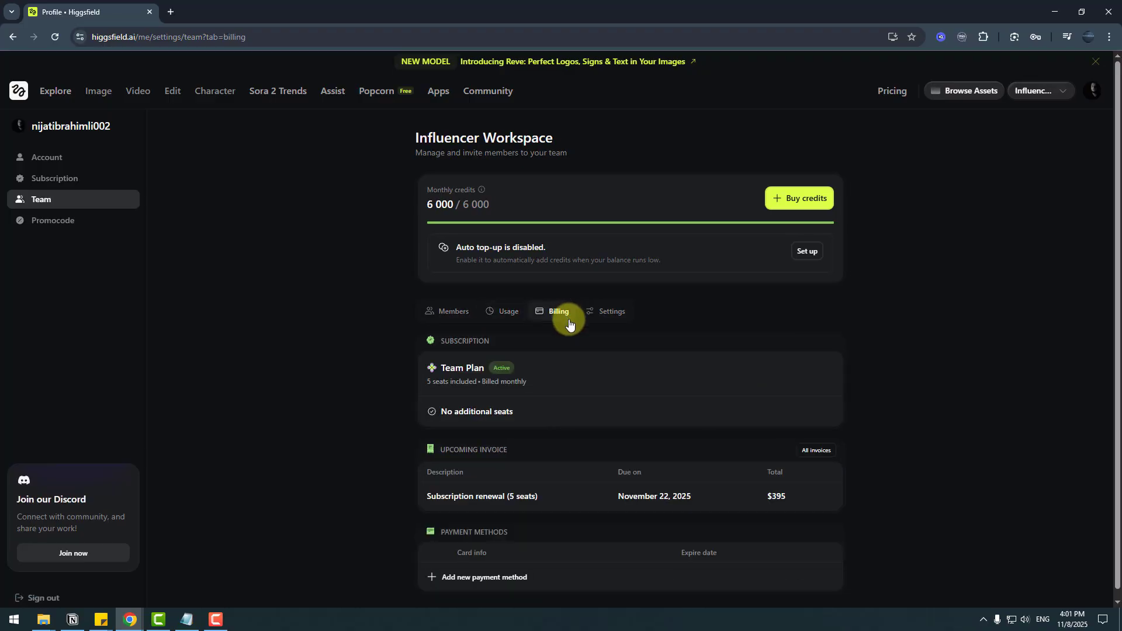
scroll(458, 412, down, 1)
scroll(585, 503, up, 1)
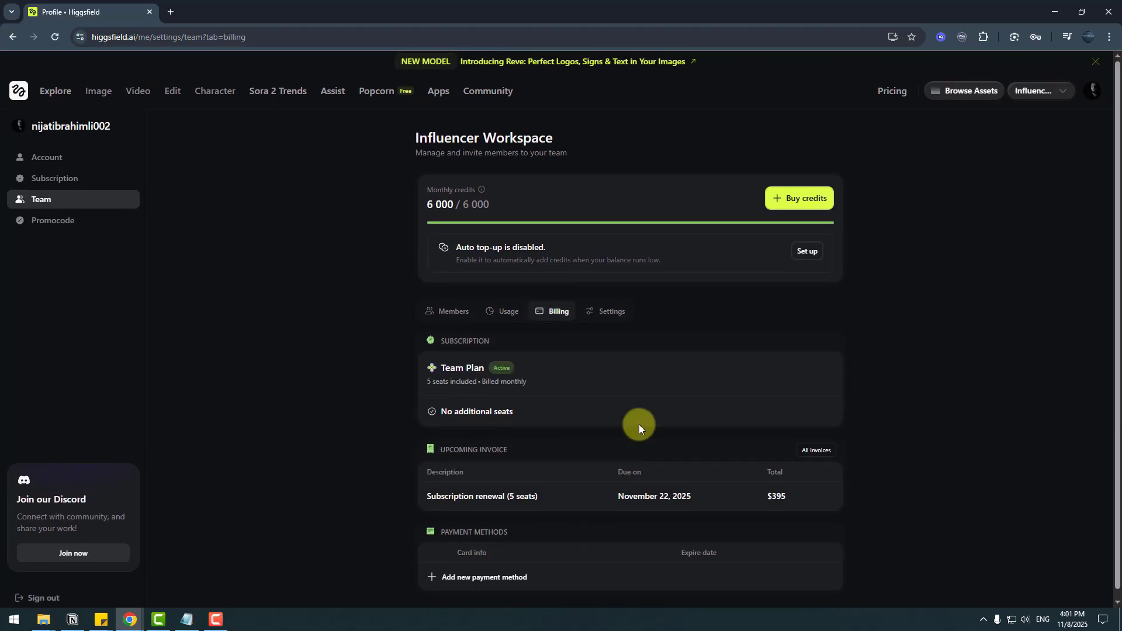
- Rename the workspace to the owner's name followed by 'Workspace' and save it
click(612, 317)
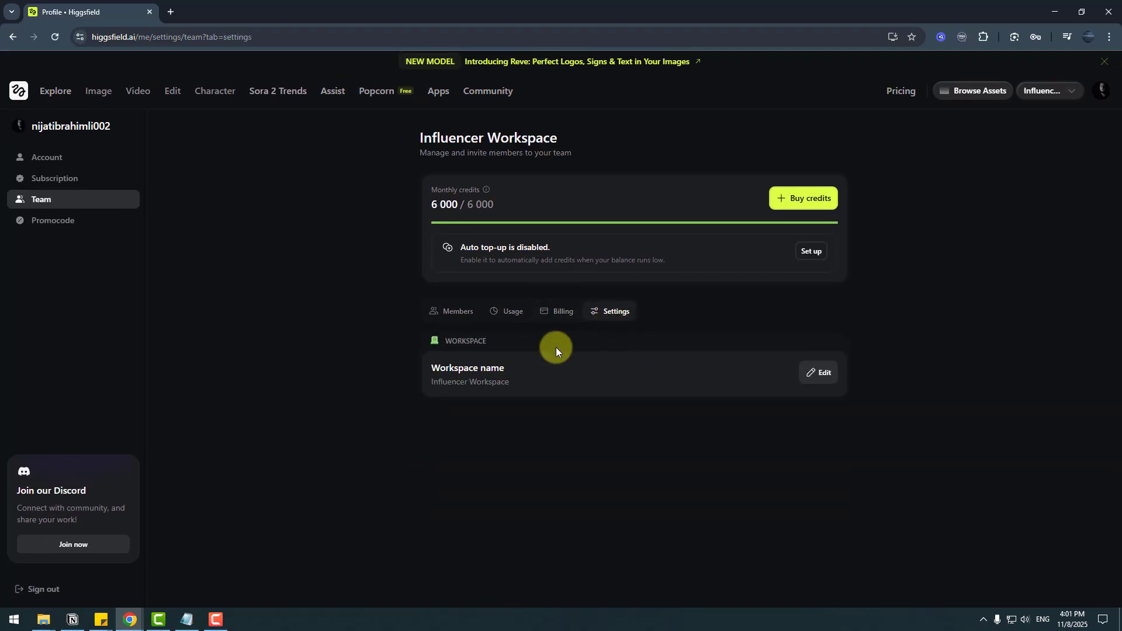
click(817, 377)
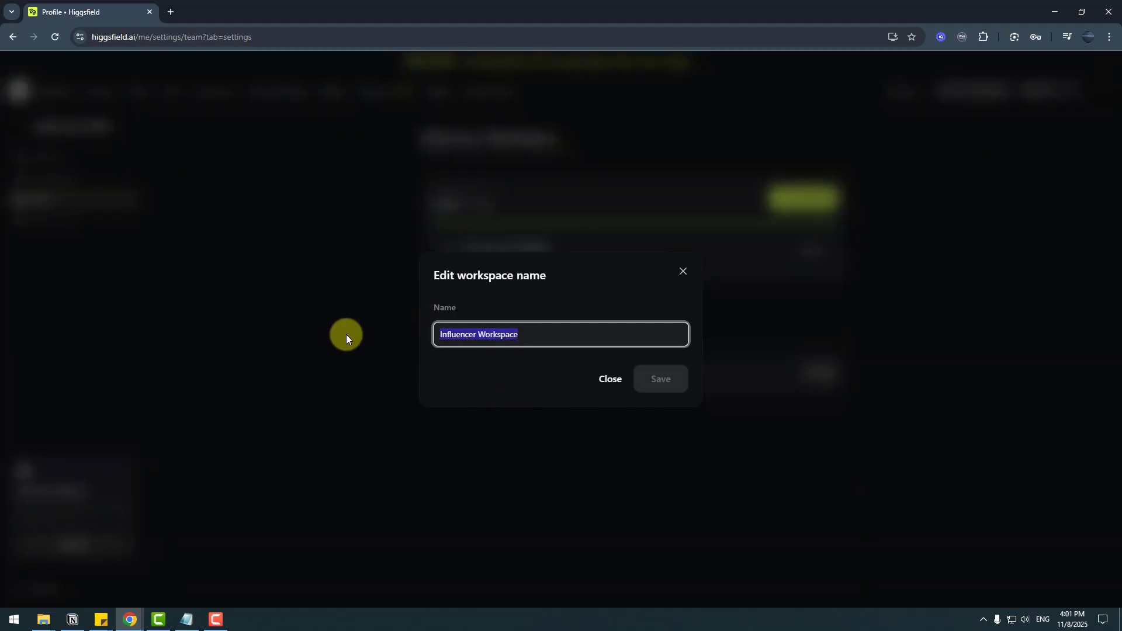
text(Nijat's Work)
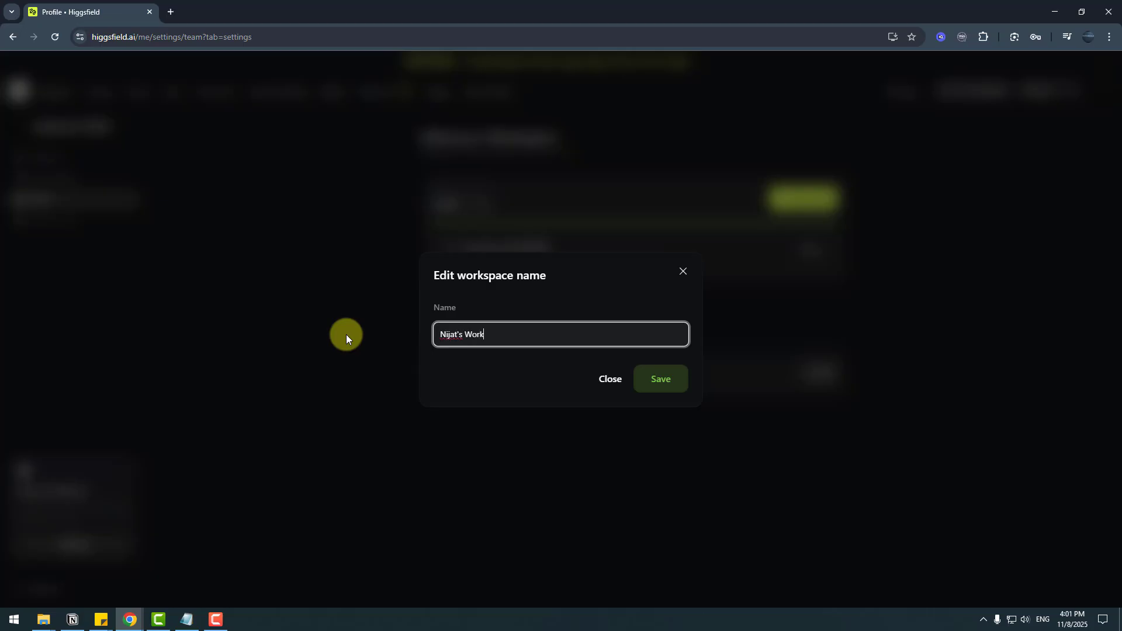
text(space)
click(668, 384)
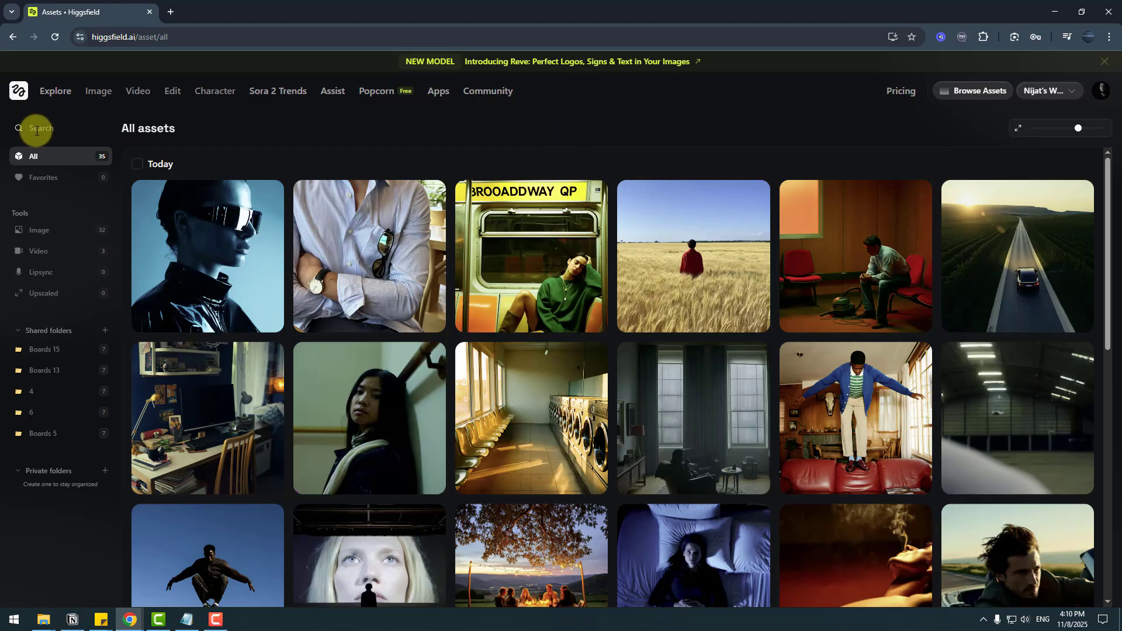
- Favorite three top-row images and filter the library to Favorites
click(36, 130)
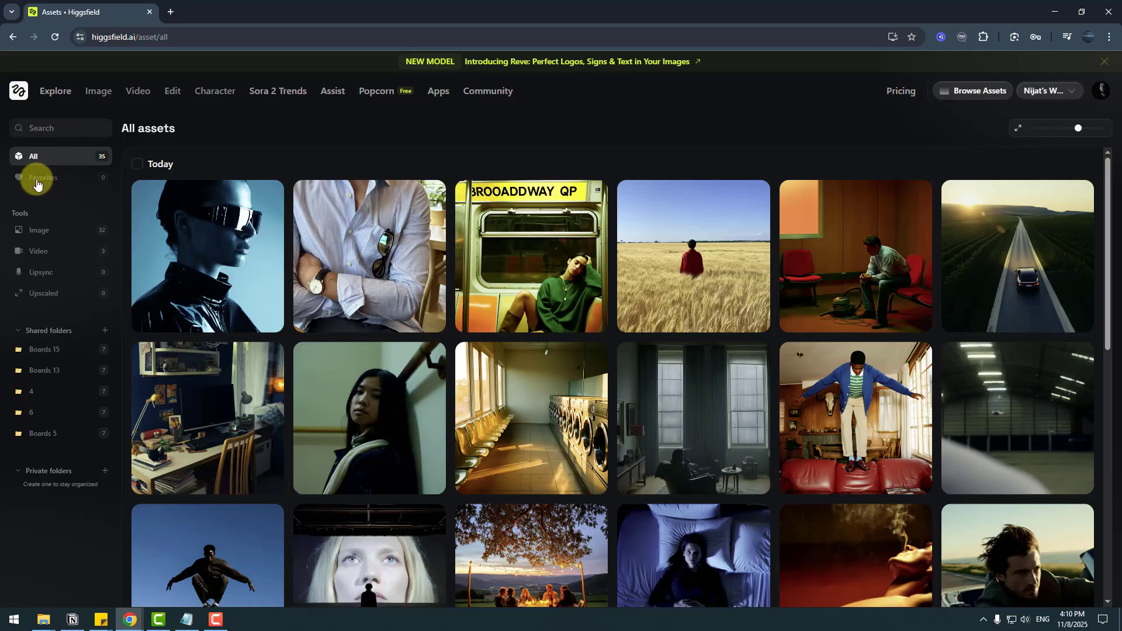
click(141, 323)
click(791, 323)
click(953, 323)
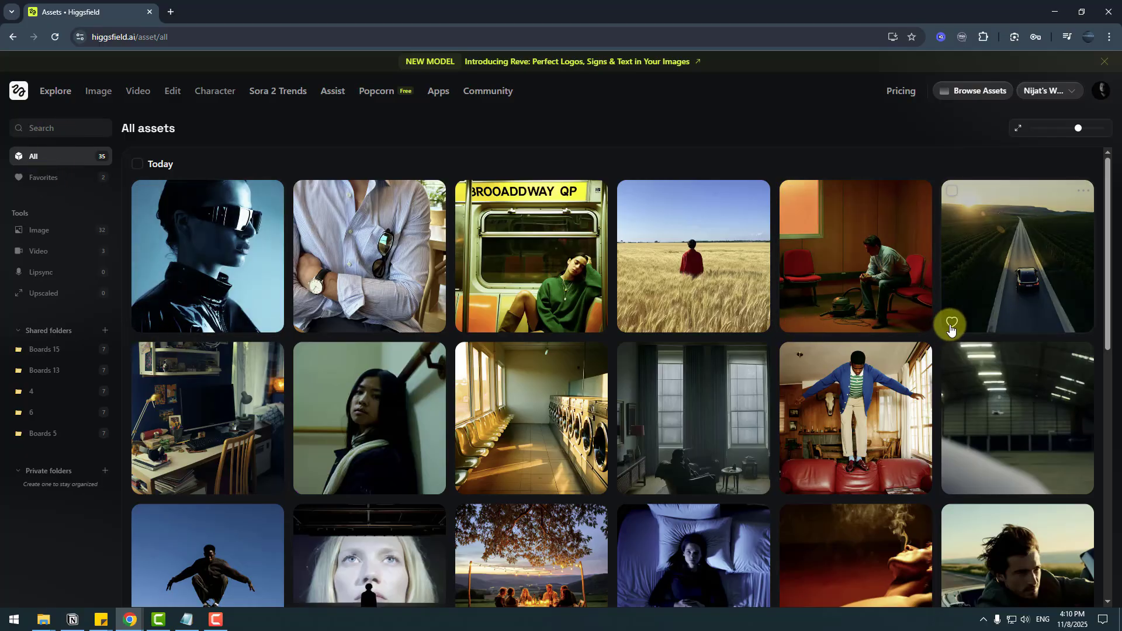
click(47, 182)
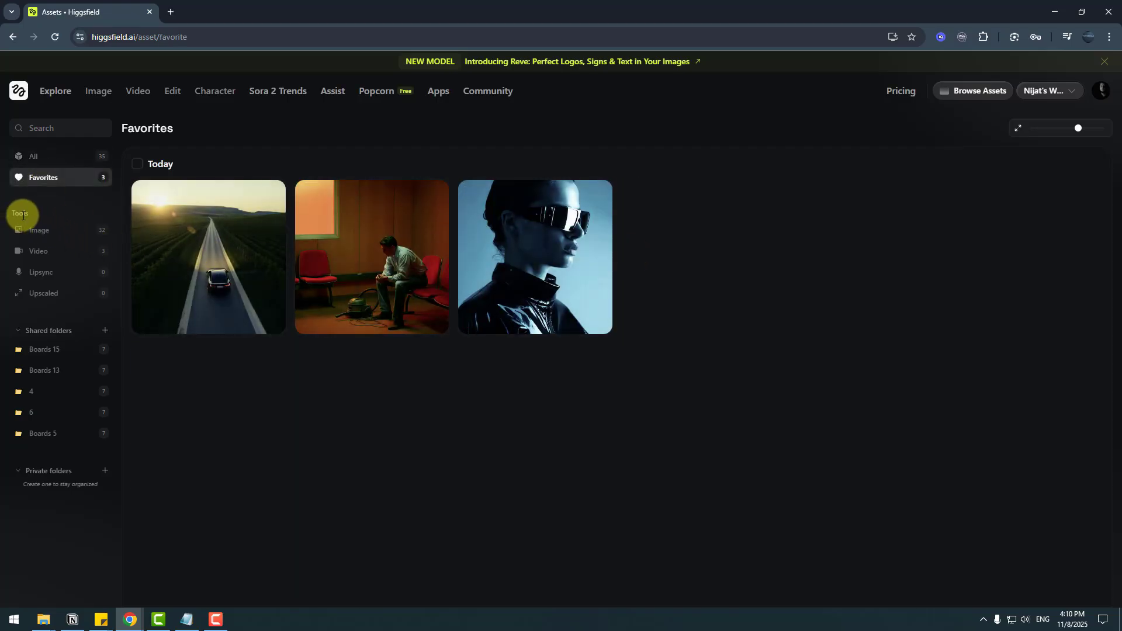
- Browse the Image, Video, Lipsync and Upscaled asset collections in turn
click(35, 233)
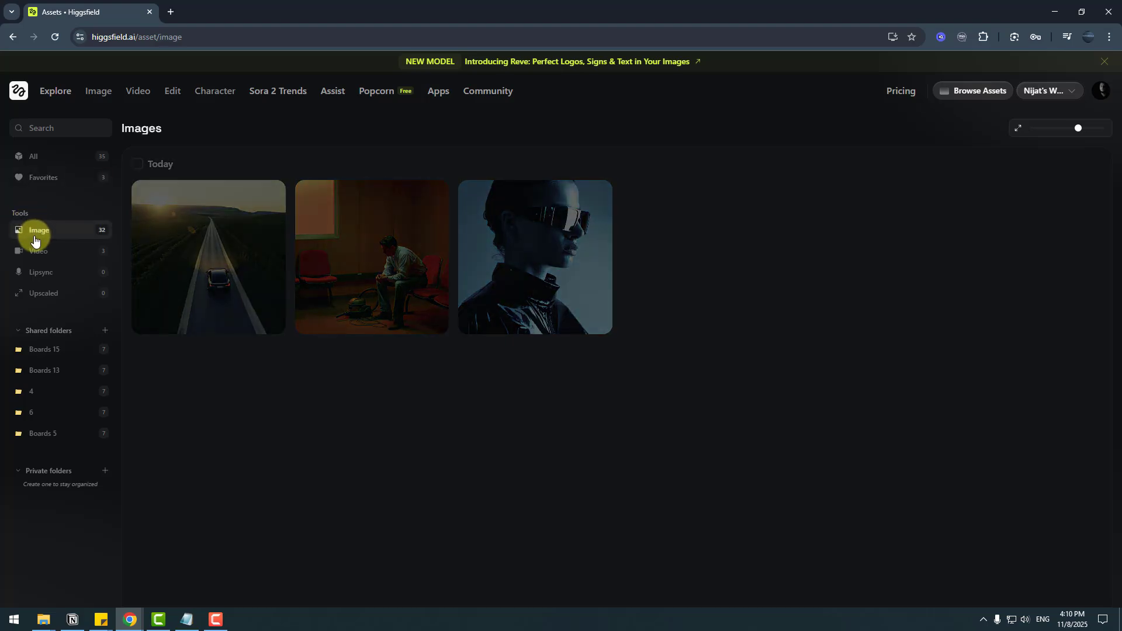
scroll(777, 244, down, 10)
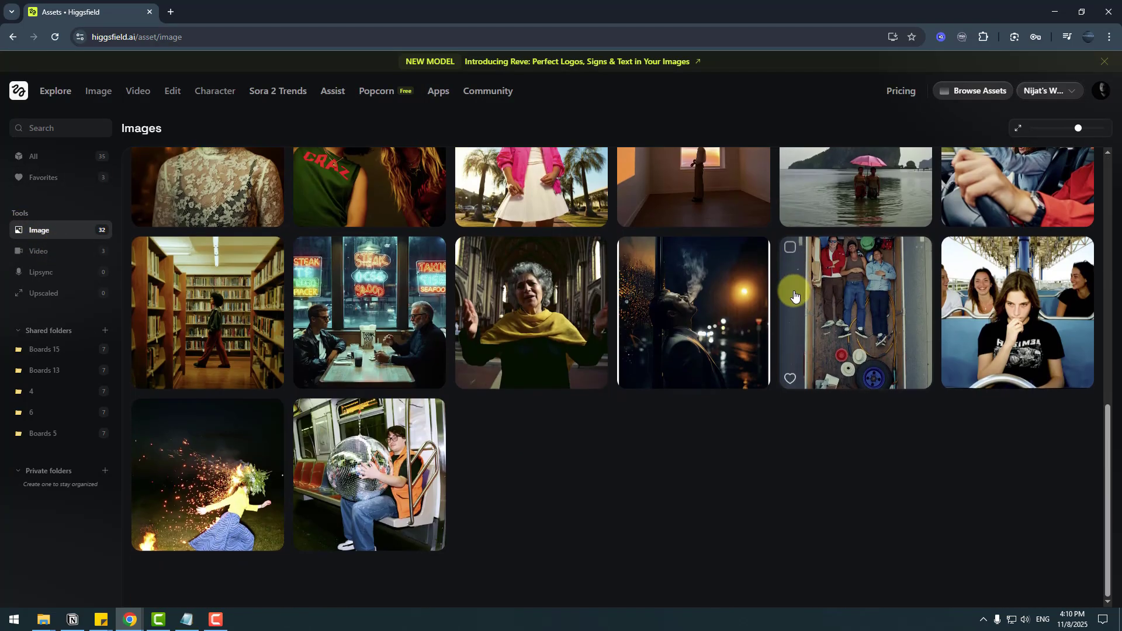
scroll(789, 292, up, 10)
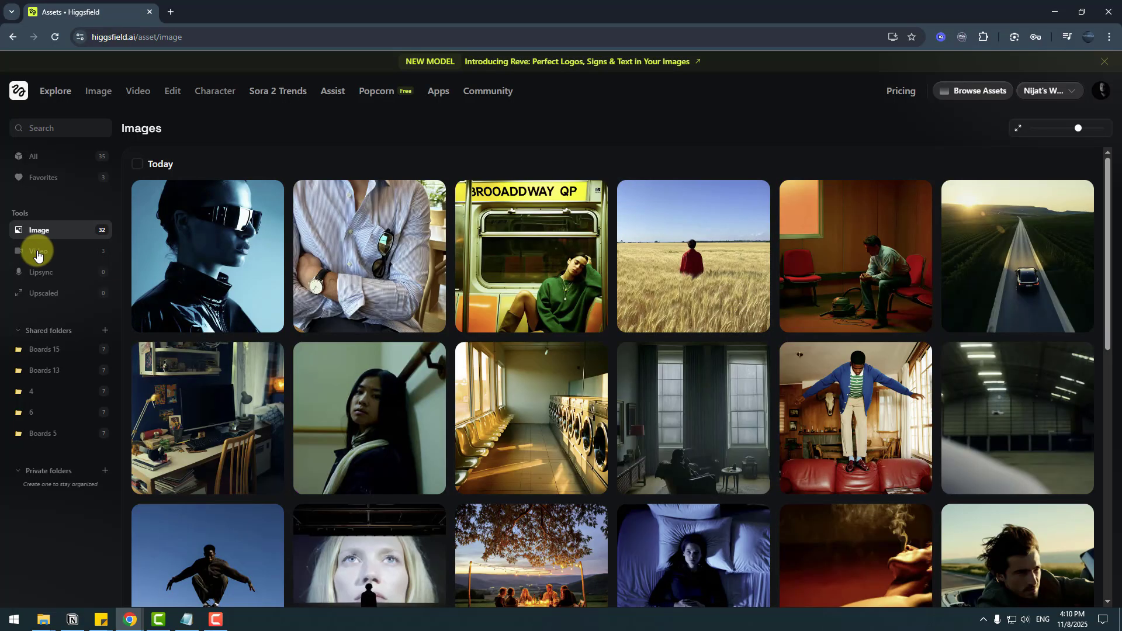
click(37, 255)
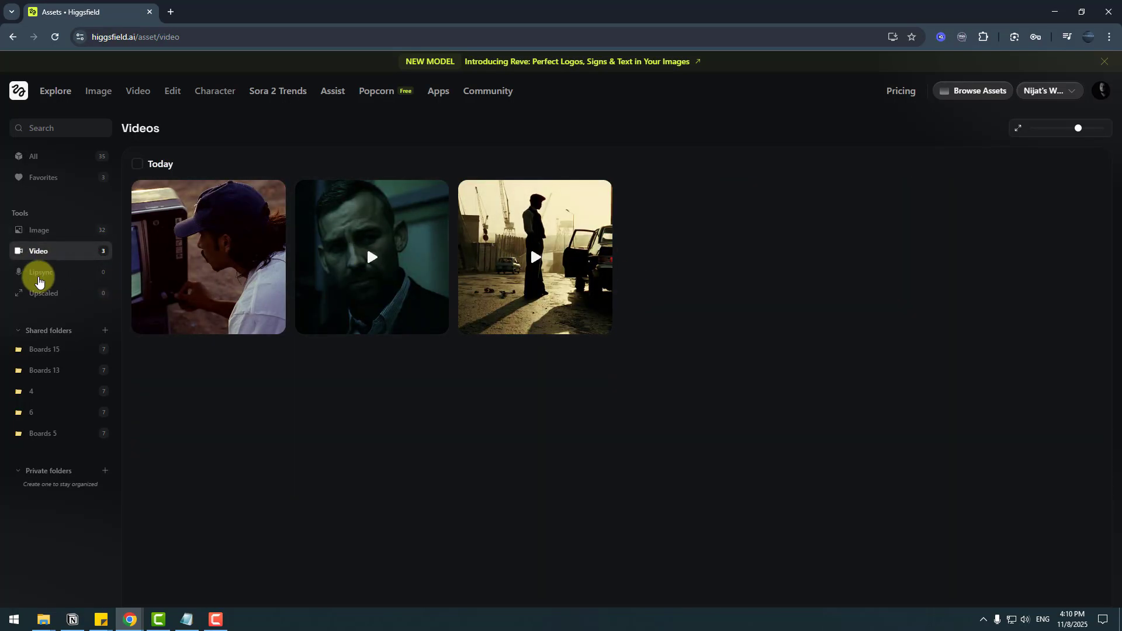
click(38, 279)
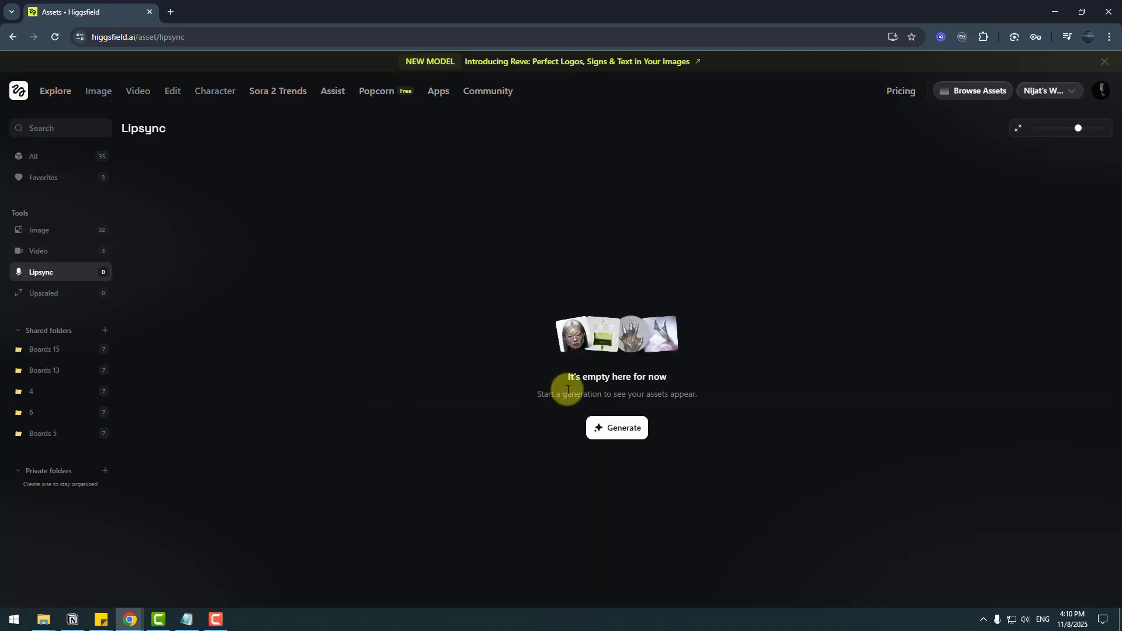
click(45, 301)
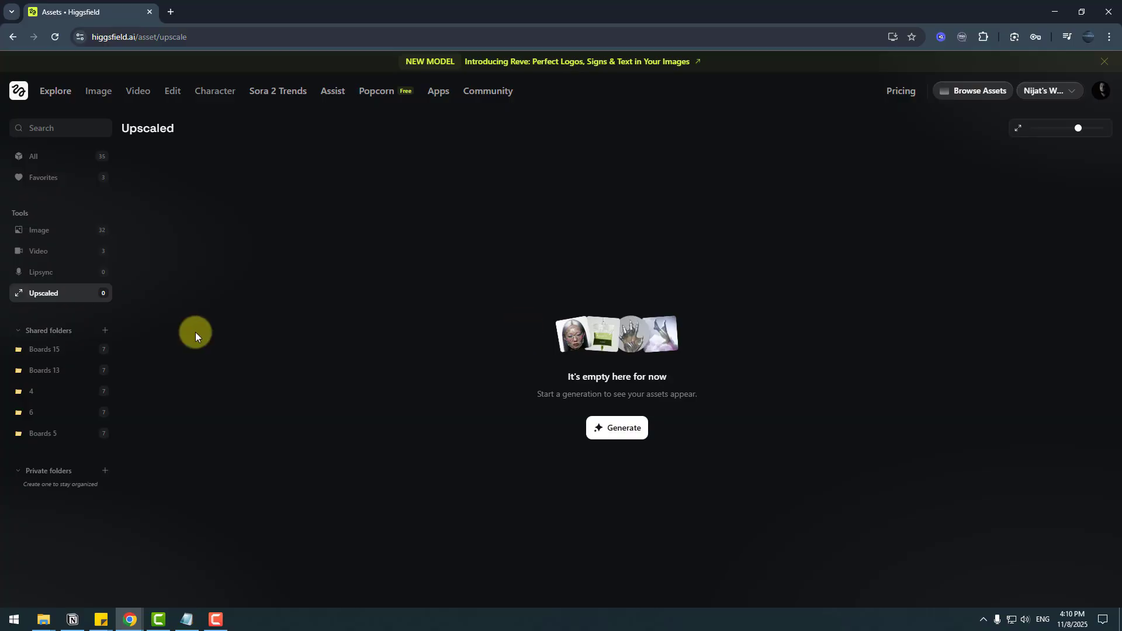
- Move the subway image from Boards 15 into folder 4
click(42, 353)
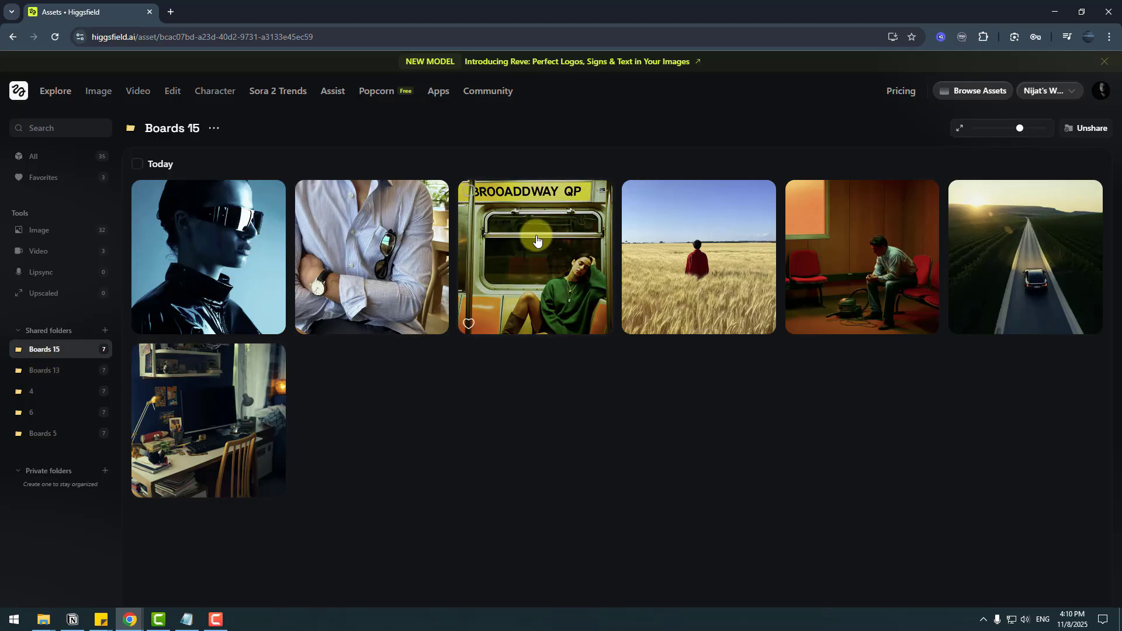
click(468, 191)
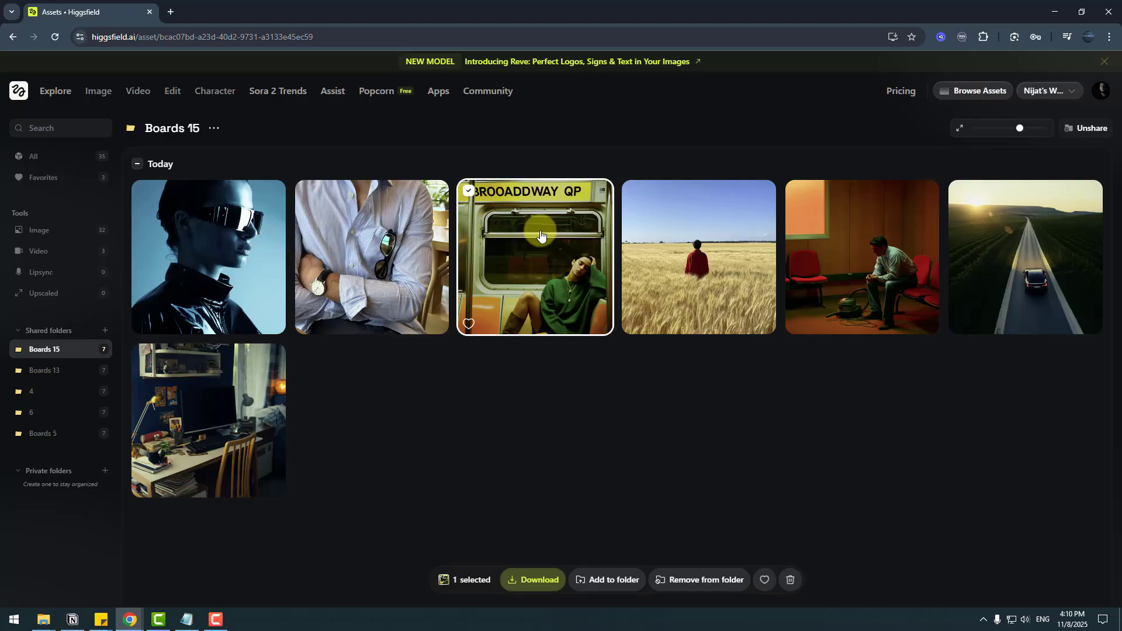
drag(540, 225, 38, 397)
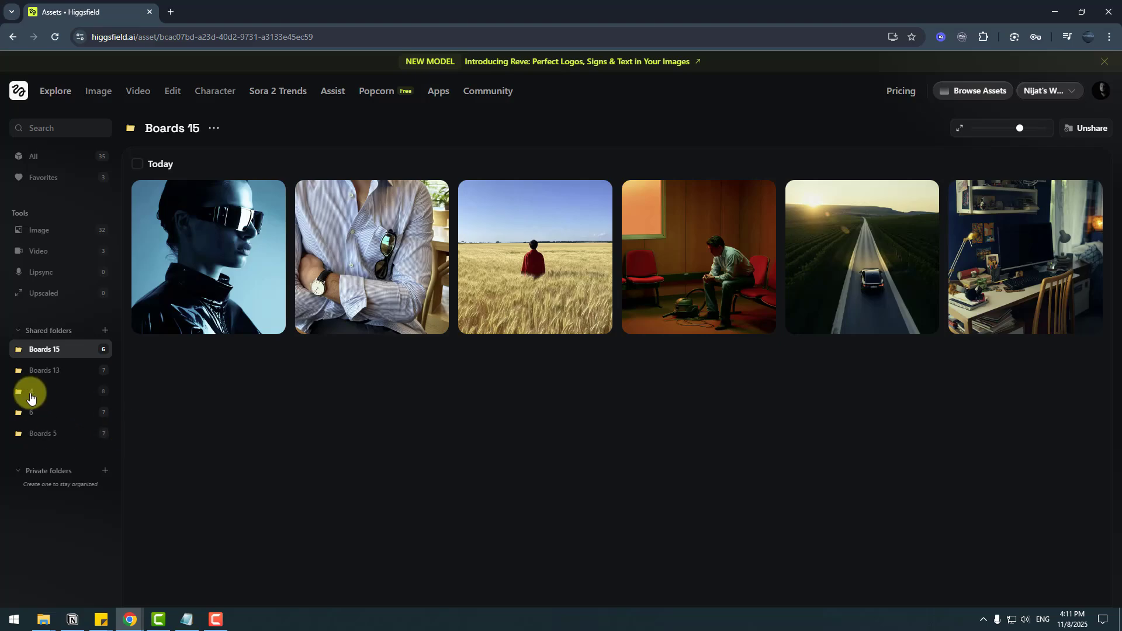
- Move the pink-jacket image from folder 4 into folder 6
click(31, 396)
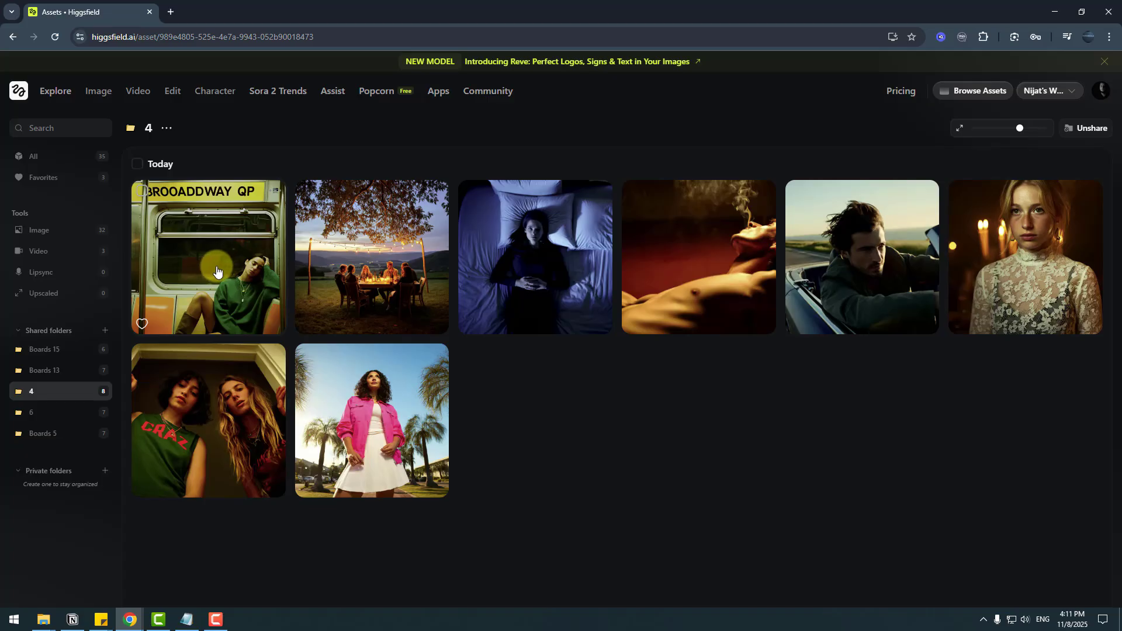
click(304, 355)
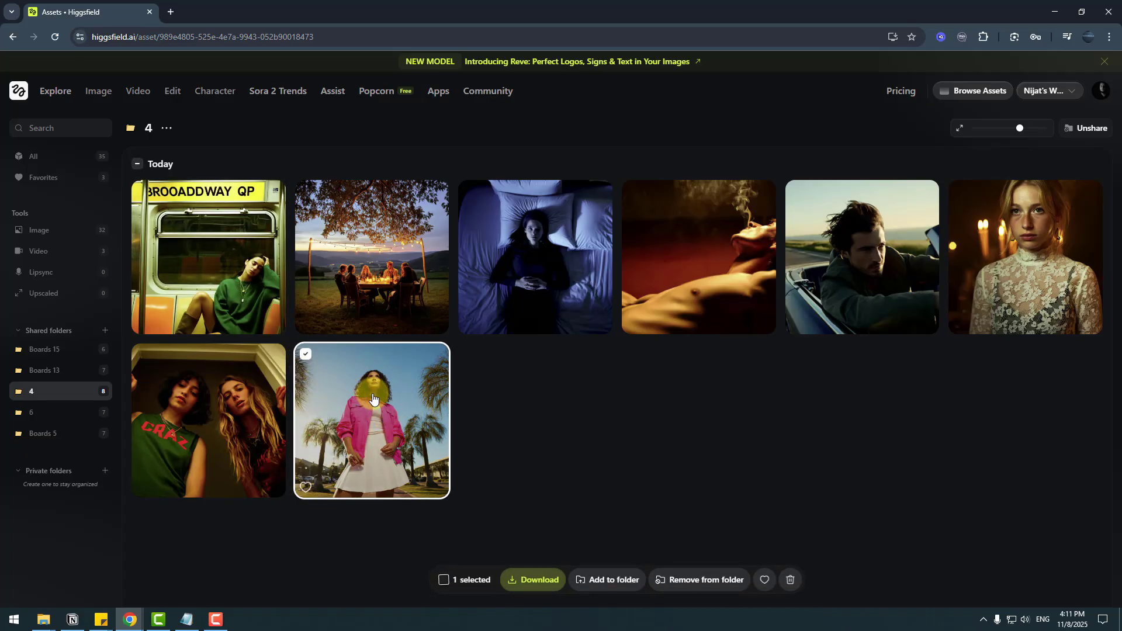
drag(351, 412, 33, 416)
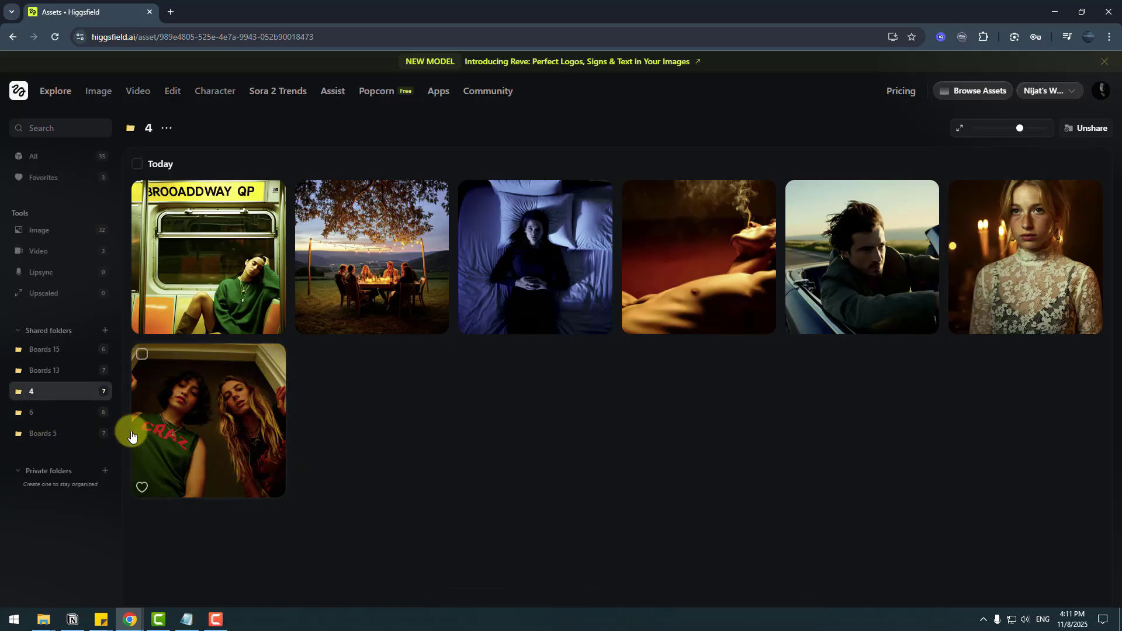
- Inspect folder 6's images, selecting then clearing the pink-jacket and empty-room images
click(30, 416)
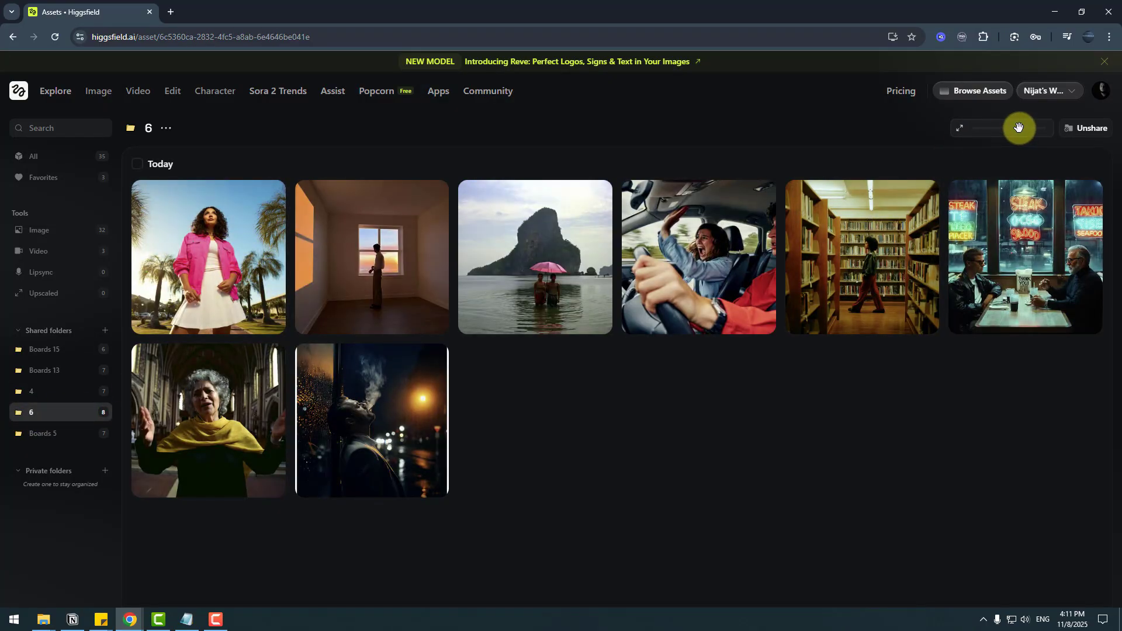
drag(1018, 127, 1020, 129)
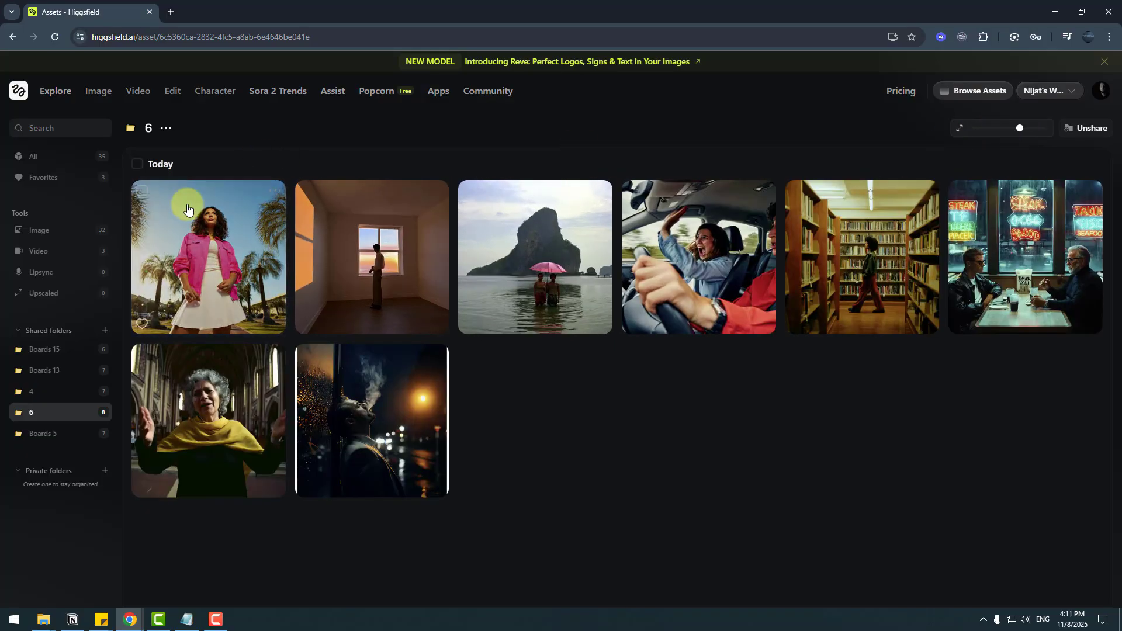
click(142, 191)
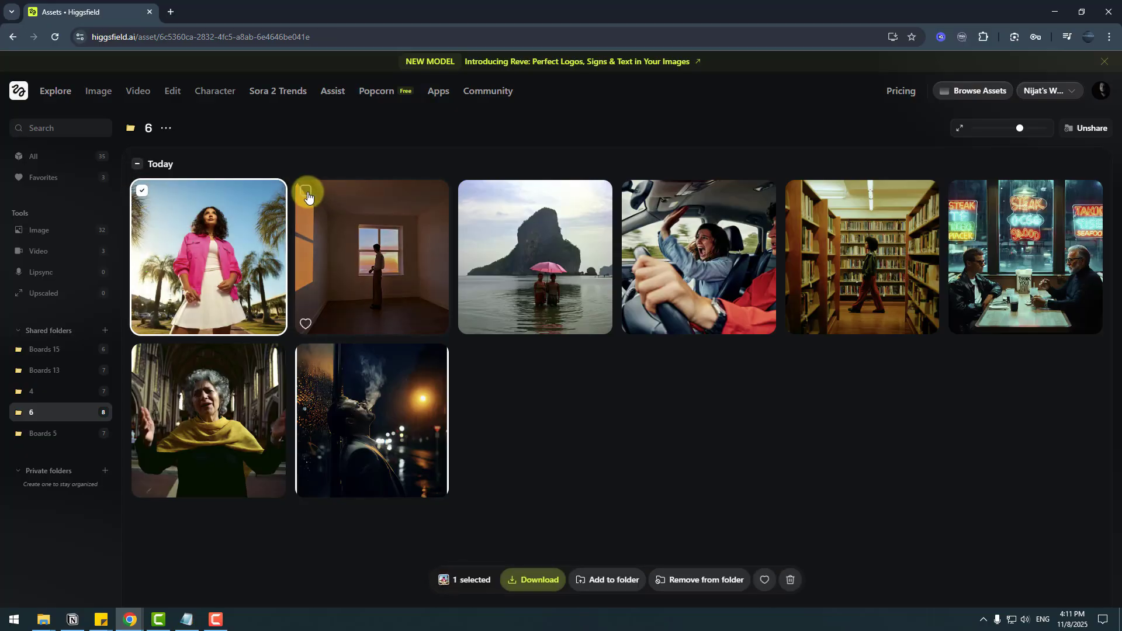
click(307, 193)
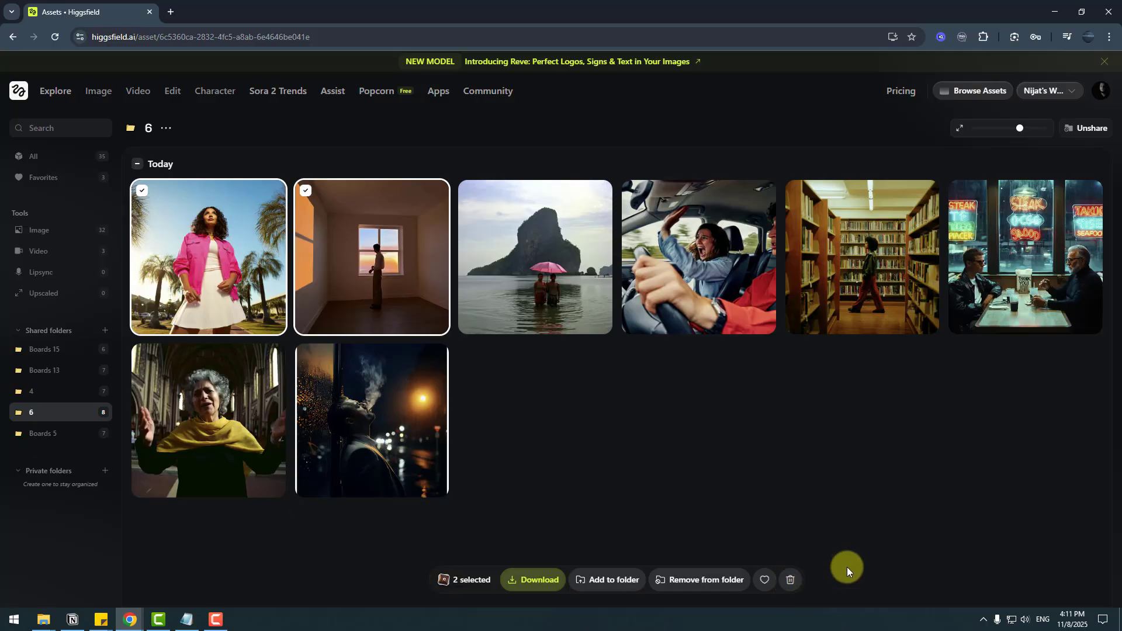
click(138, 165)
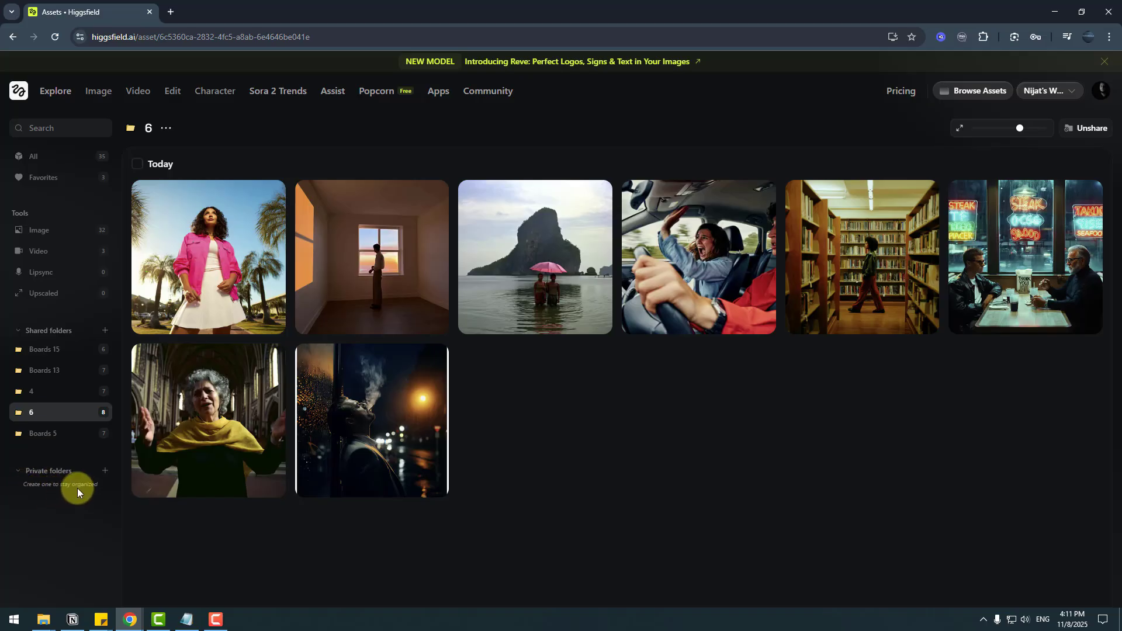
- Create a new private folder named 'Secret'
click(105, 472)
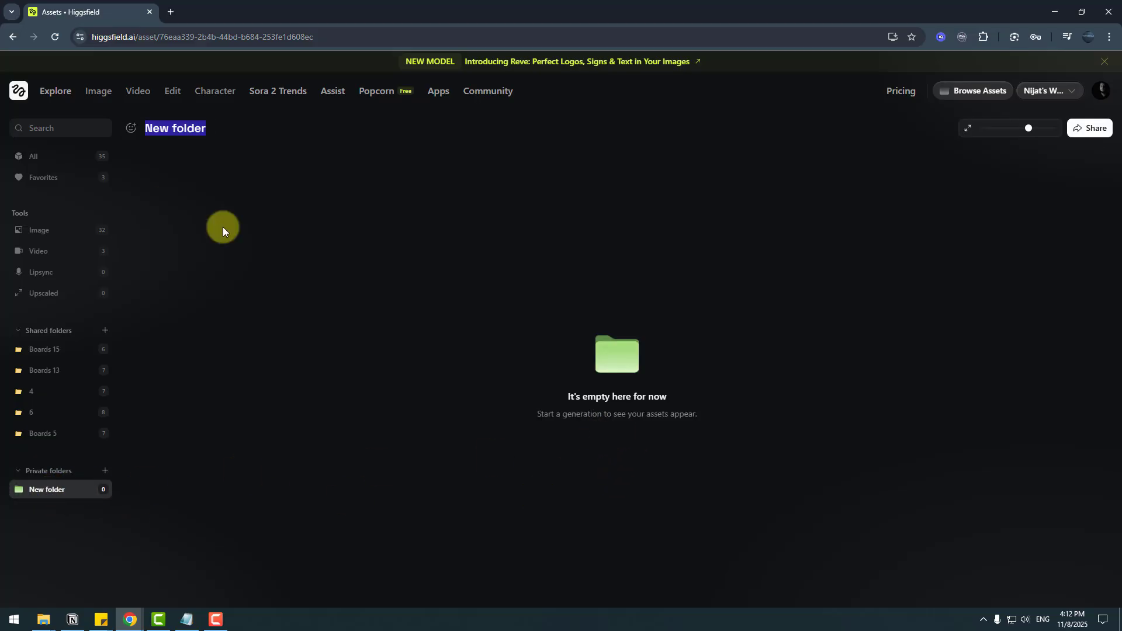
text(Sec)
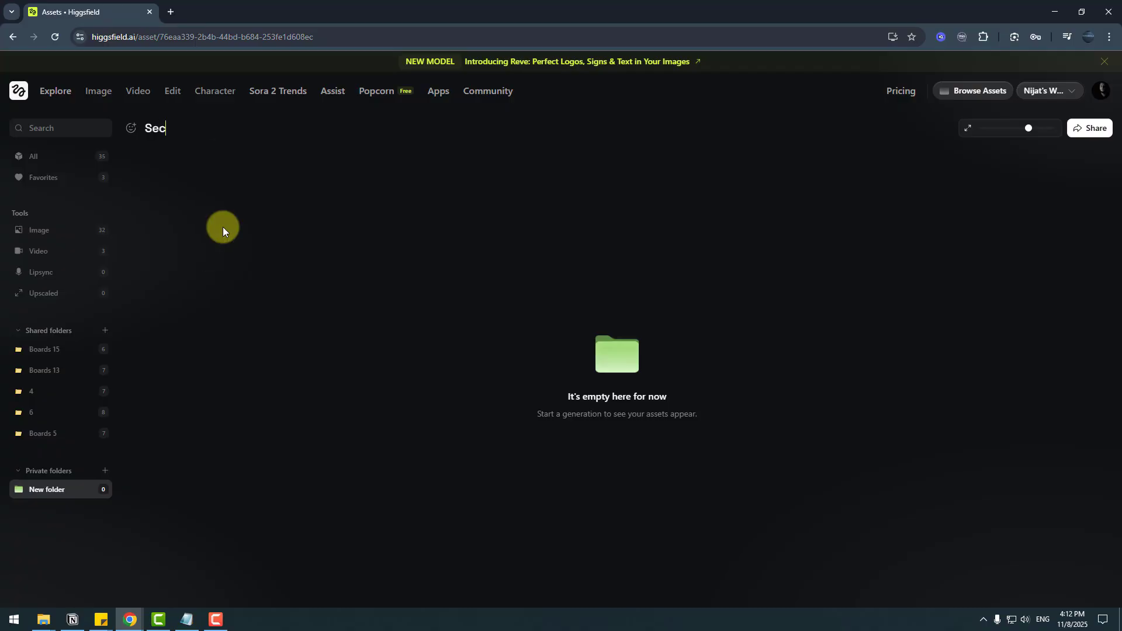
text(ret)
key(Return)
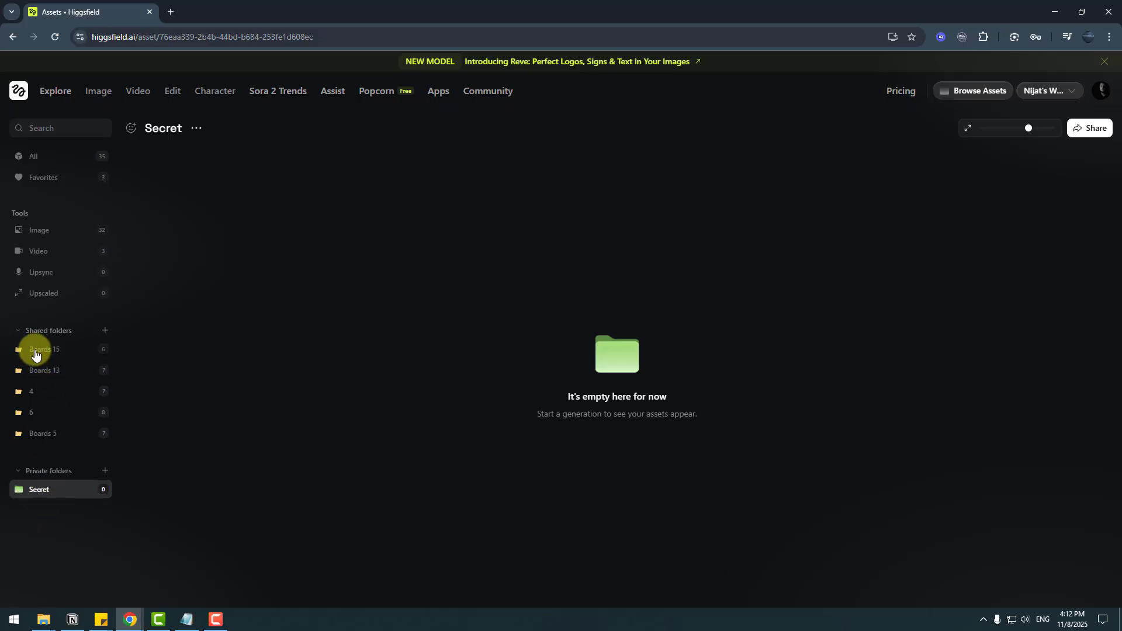
- Move the sunglasses portrait, road and desk images from Boards 15 into Secret
click(41, 351)
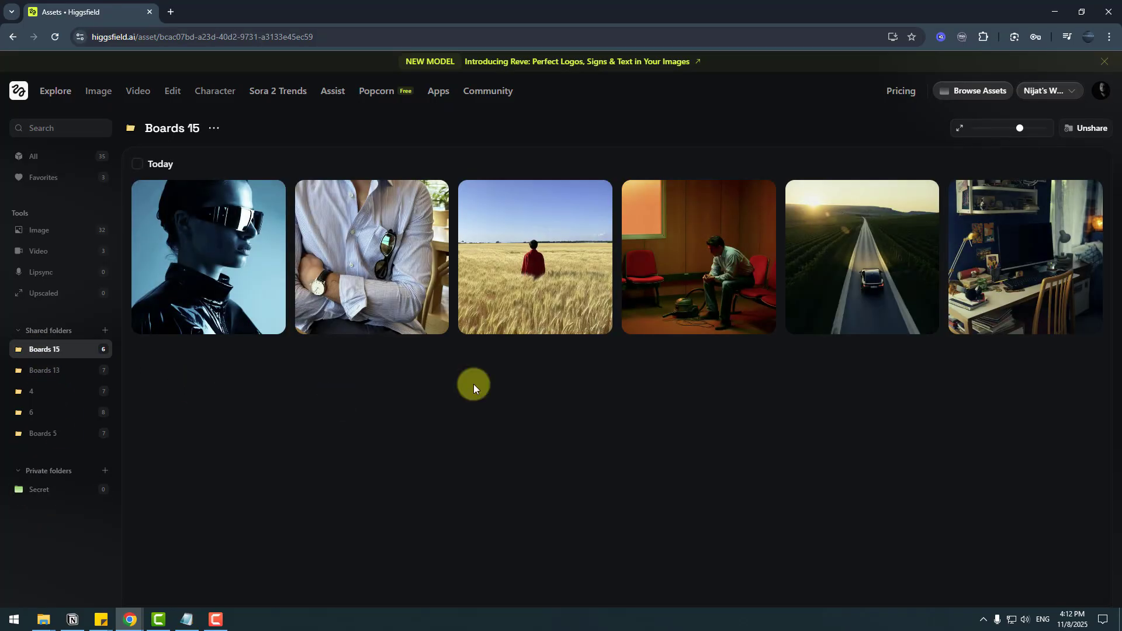
click(142, 192)
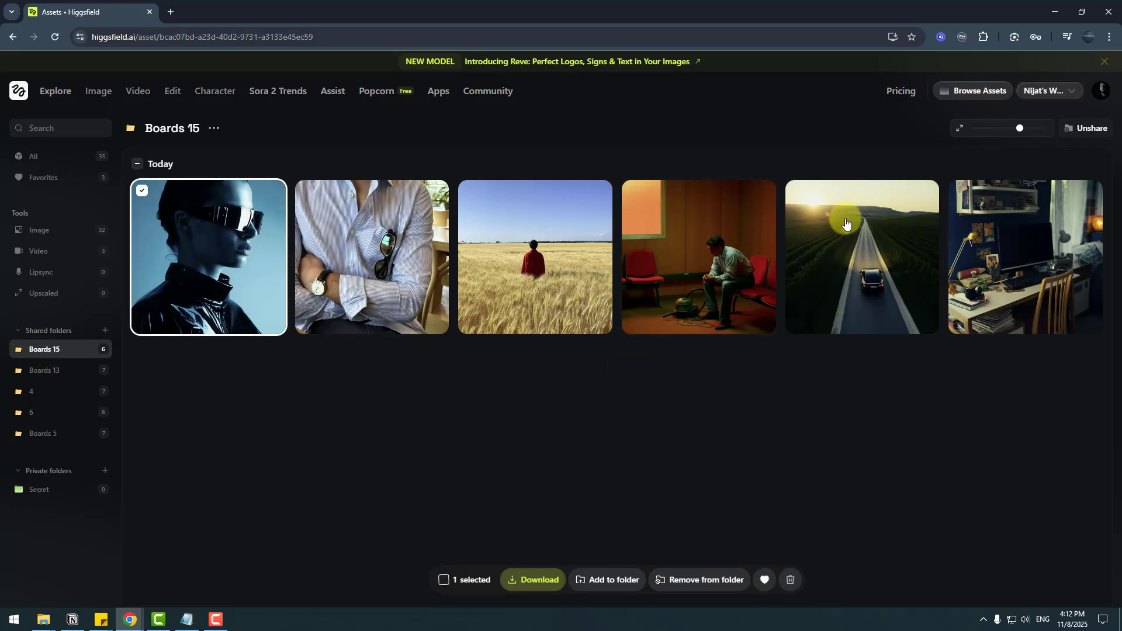
click(796, 191)
click(959, 190)
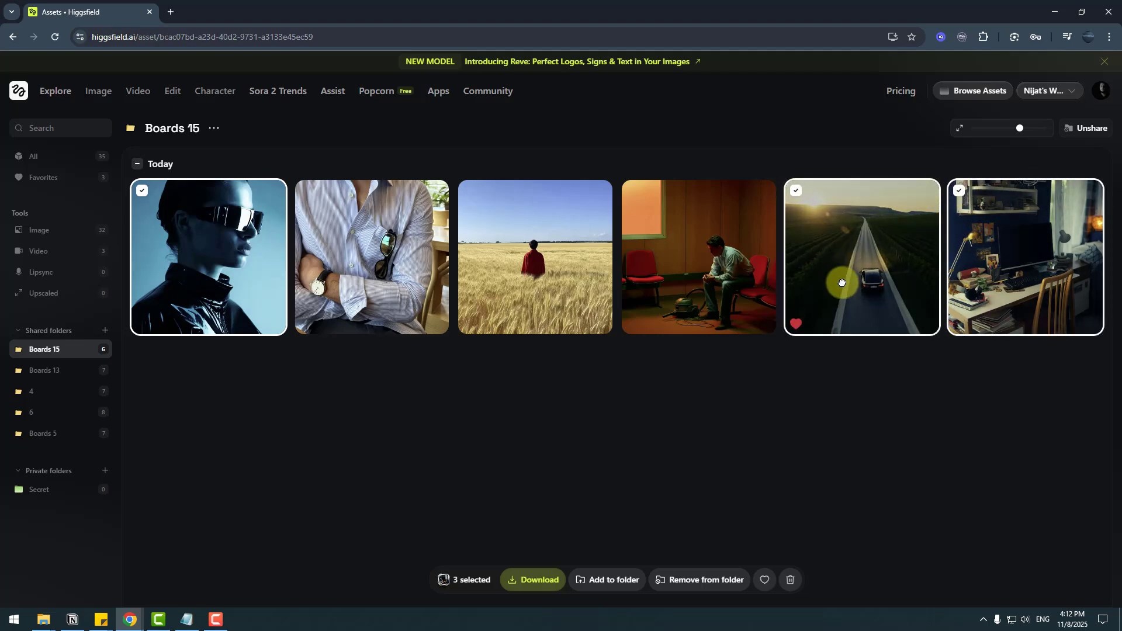
drag(839, 288, 47, 491)
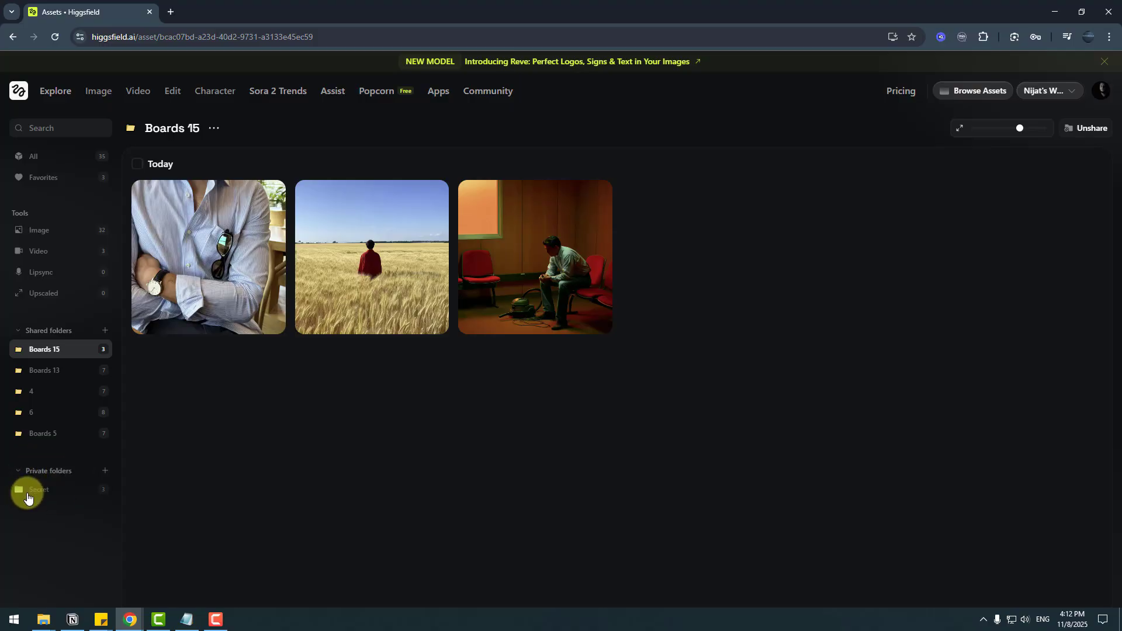
- Add the construction-site video to Secret and open the Secret folder
click(36, 251)
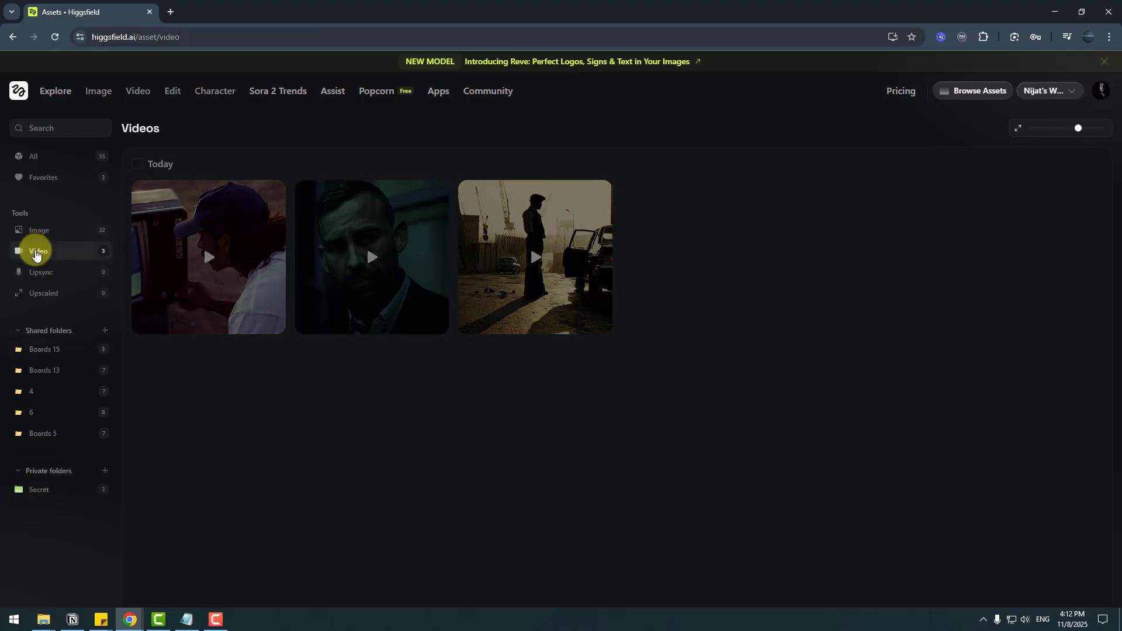
click(467, 191)
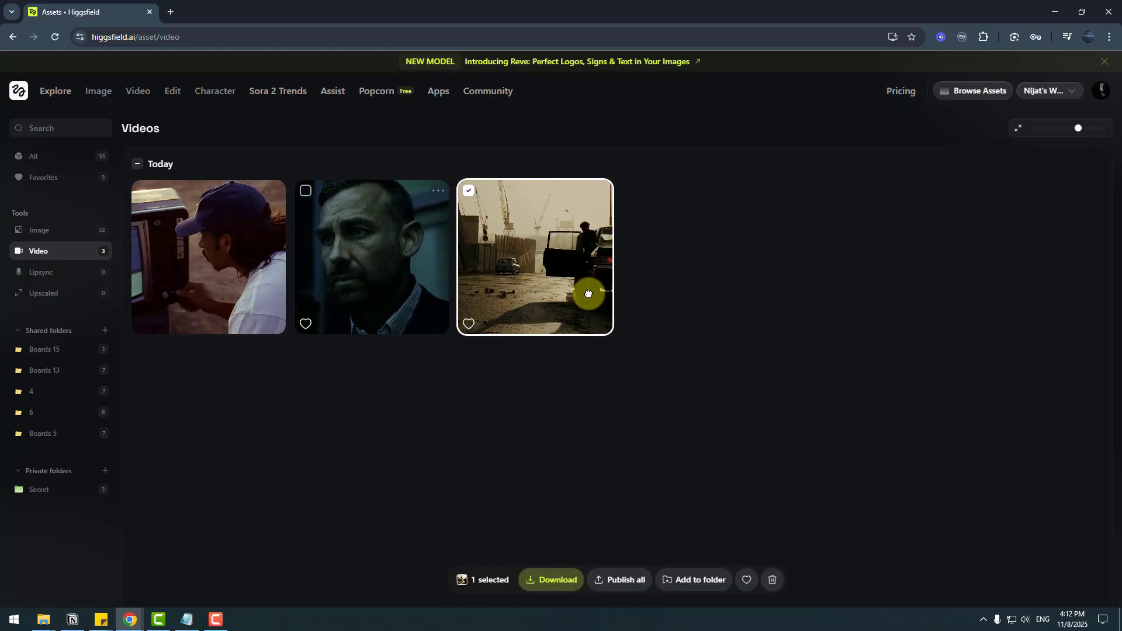
drag(584, 298, 110, 497)
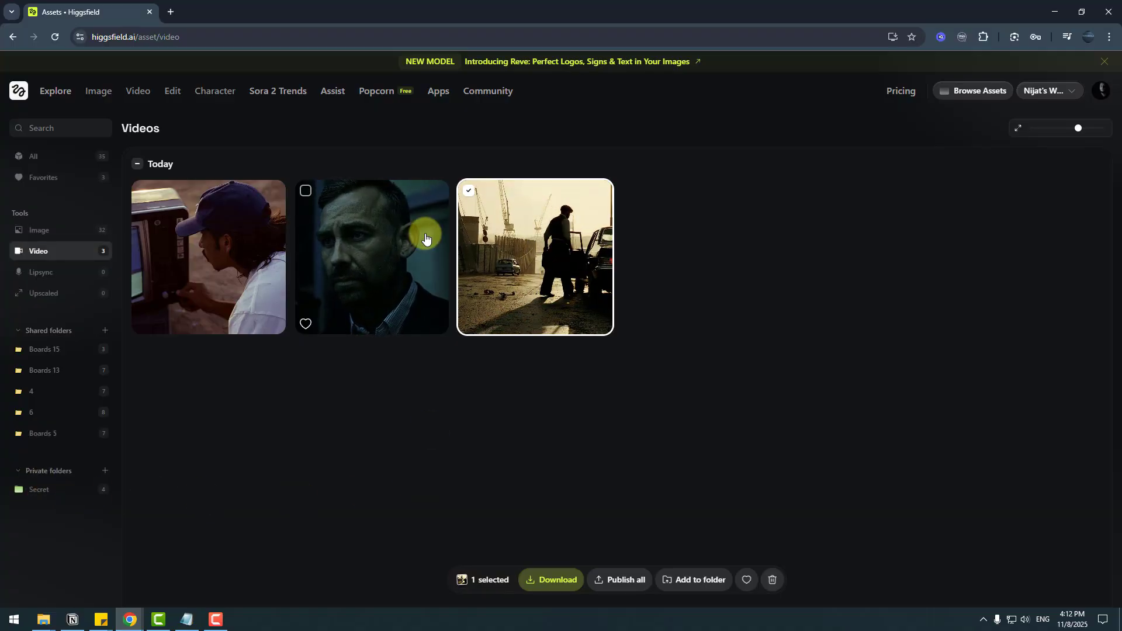
click(471, 193)
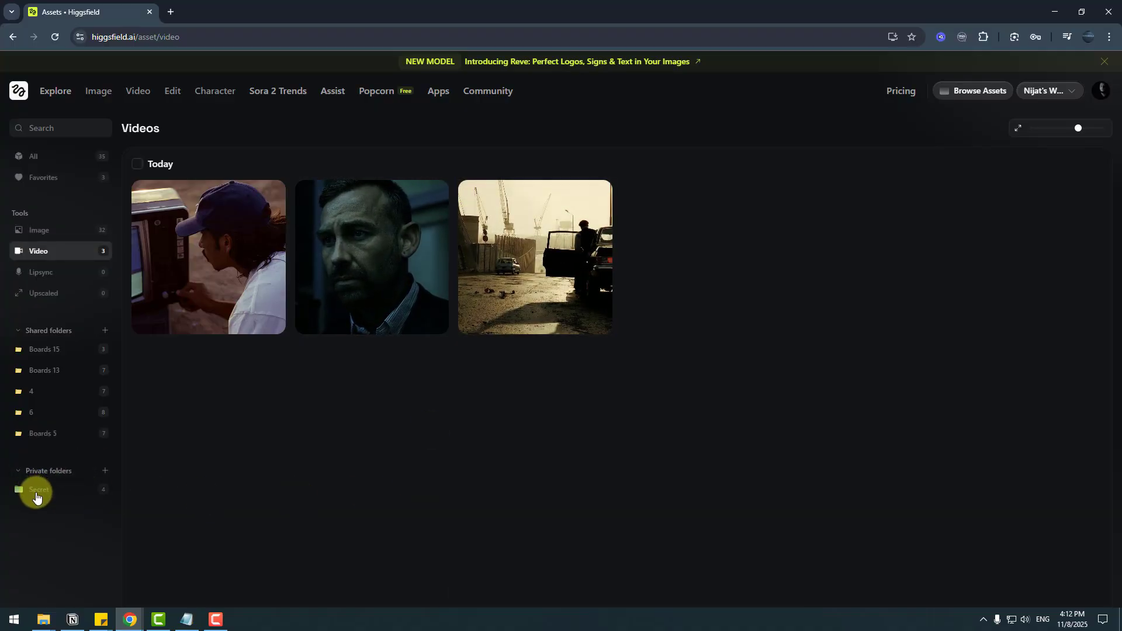
click(35, 495)
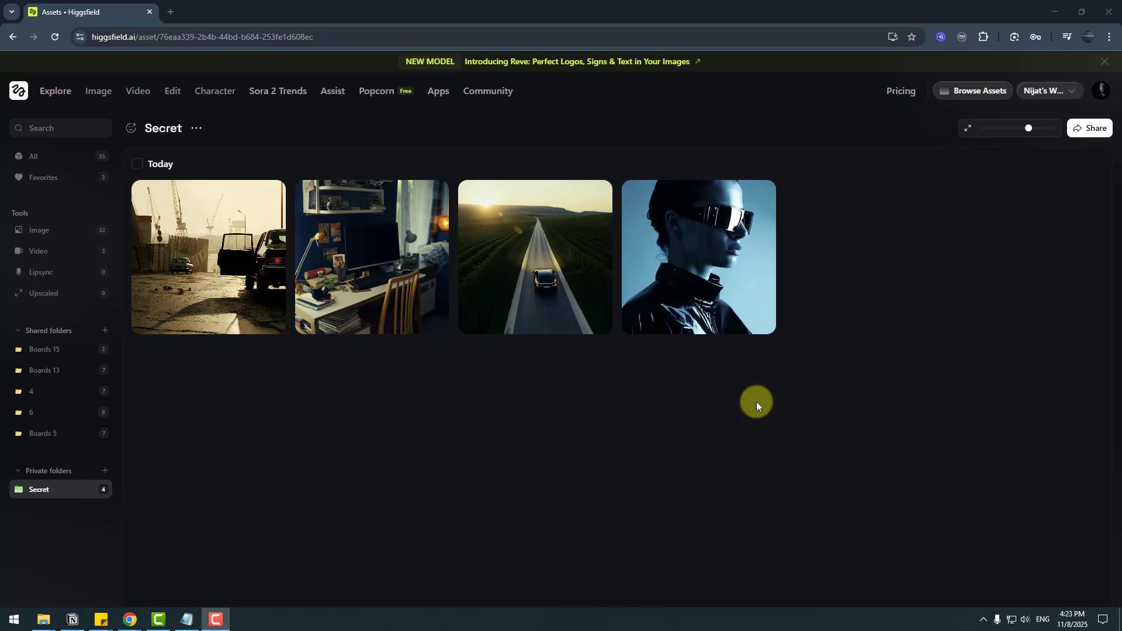
- Open Create Image and enter the prompt 'create 3d pixar style cartoon house'
mouse_move(95, 93)
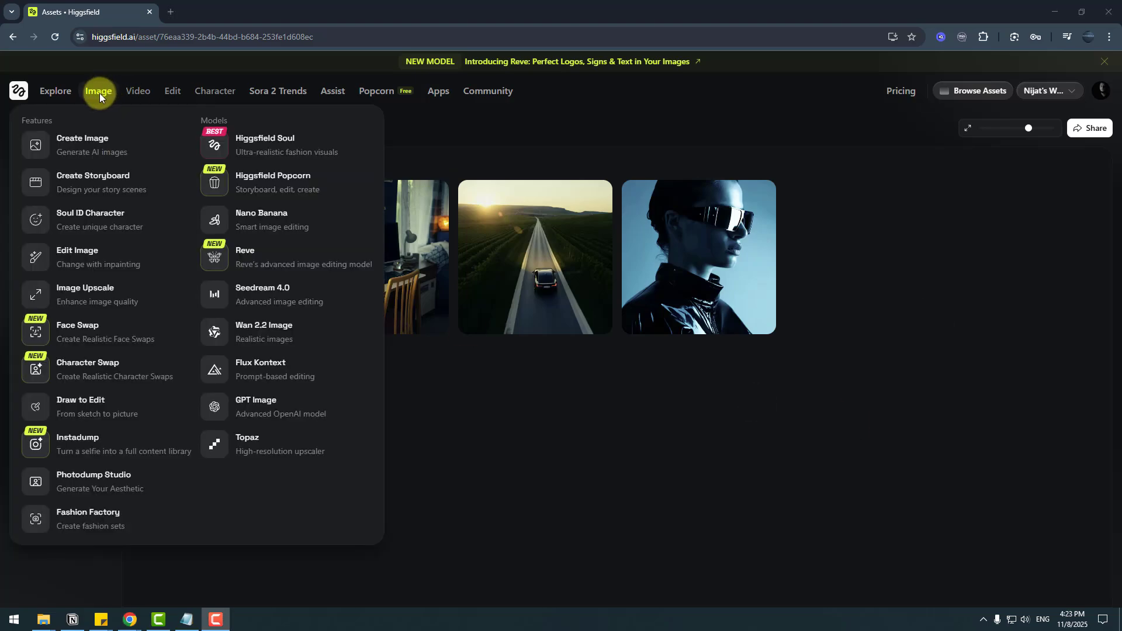
click(91, 147)
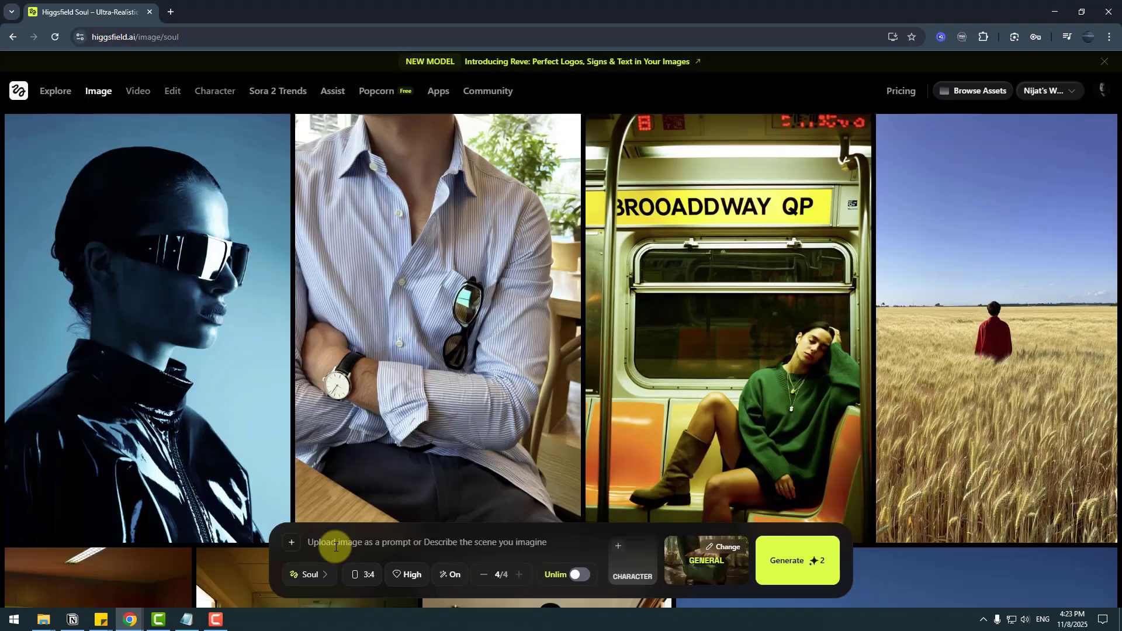
click(335, 546)
text(c)
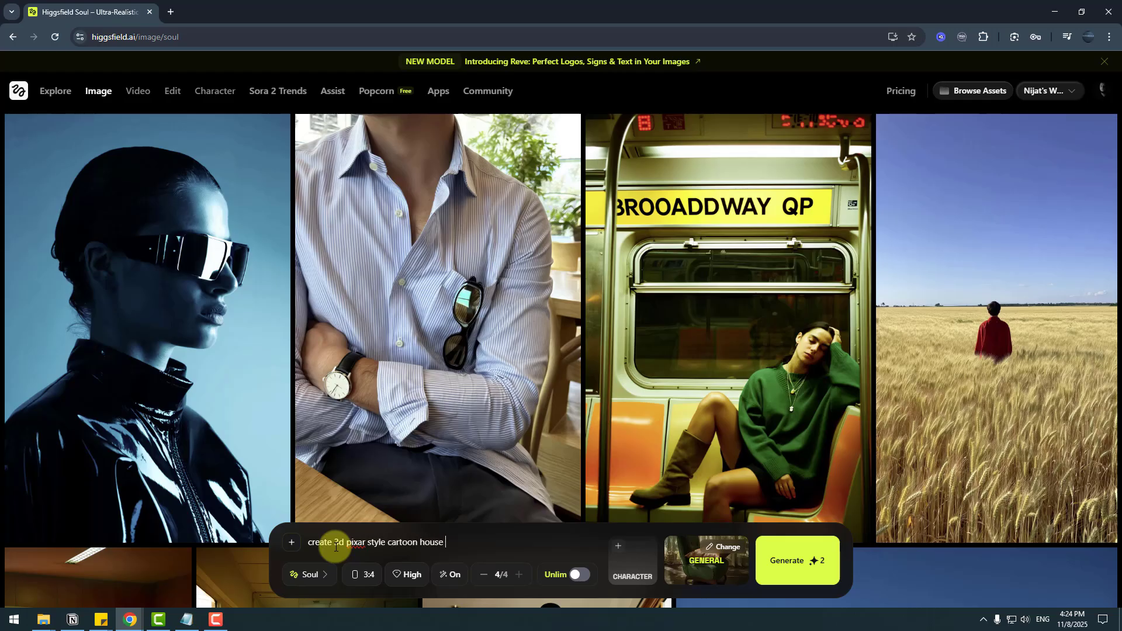
- Switch the model to Nano Banana and set the aspect ratio to 16:9
click(301, 582)
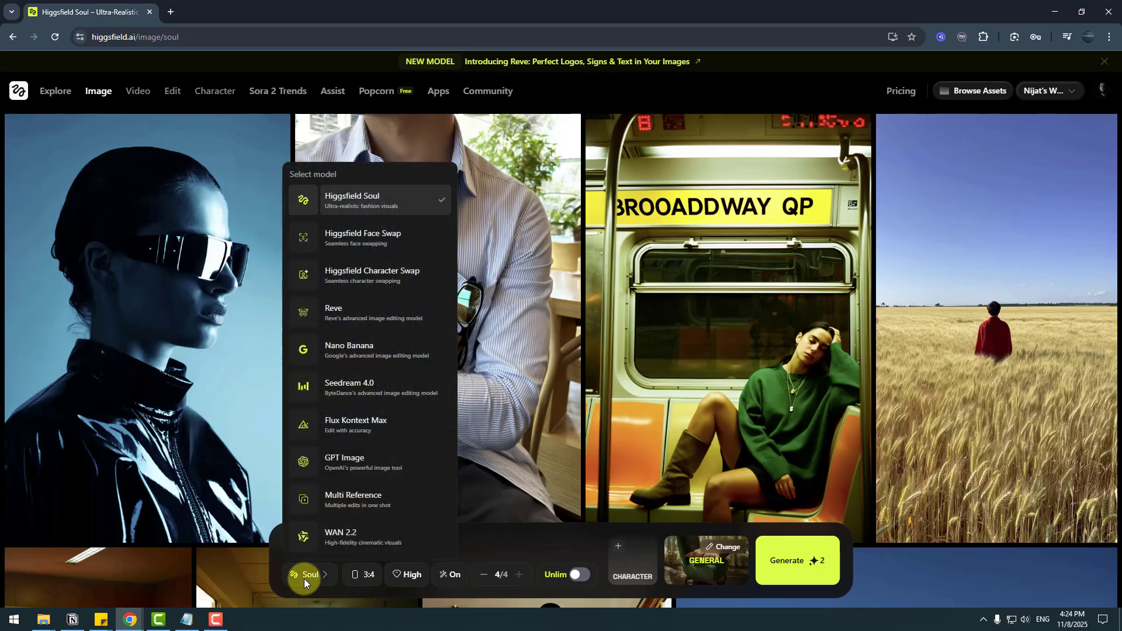
click(367, 350)
click(471, 577)
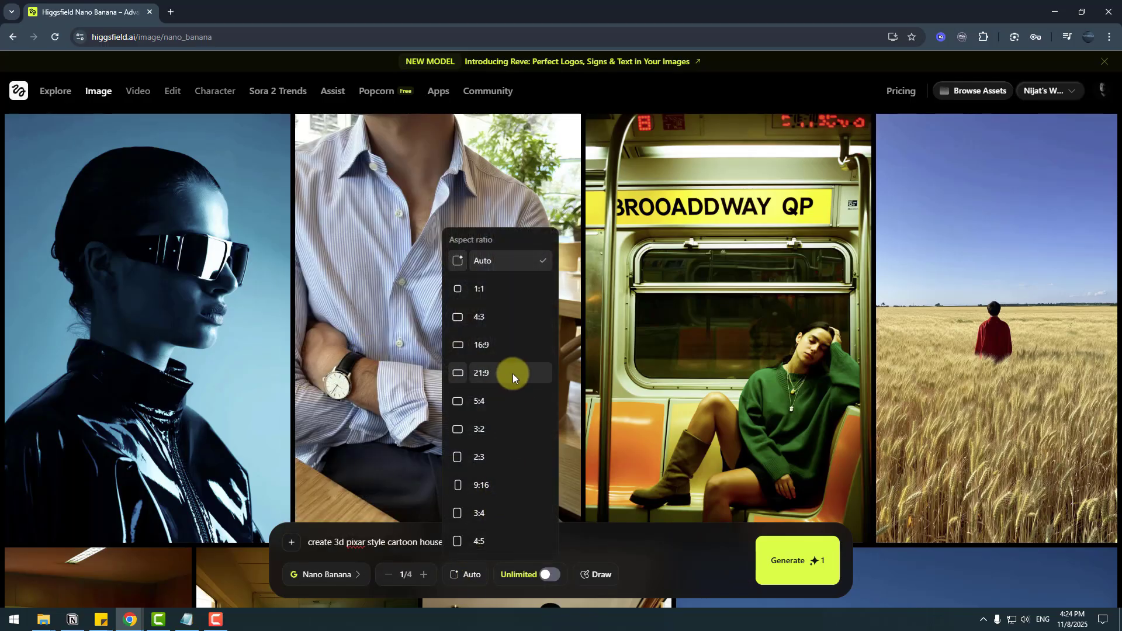
click(484, 350)
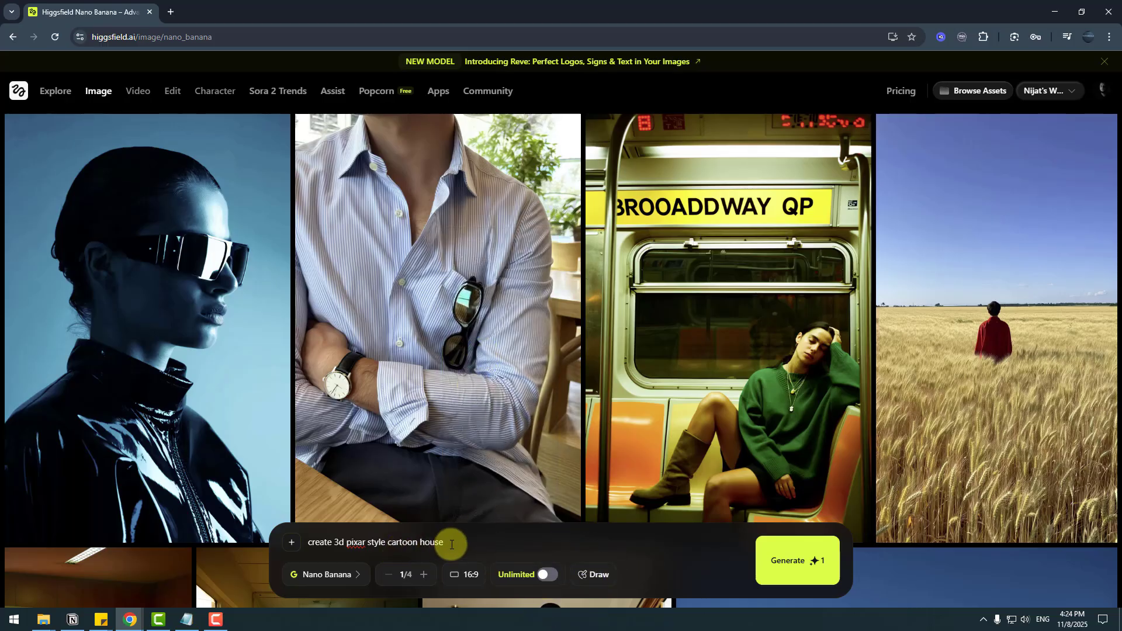
drag(451, 539, 300, 538)
click(419, 542)
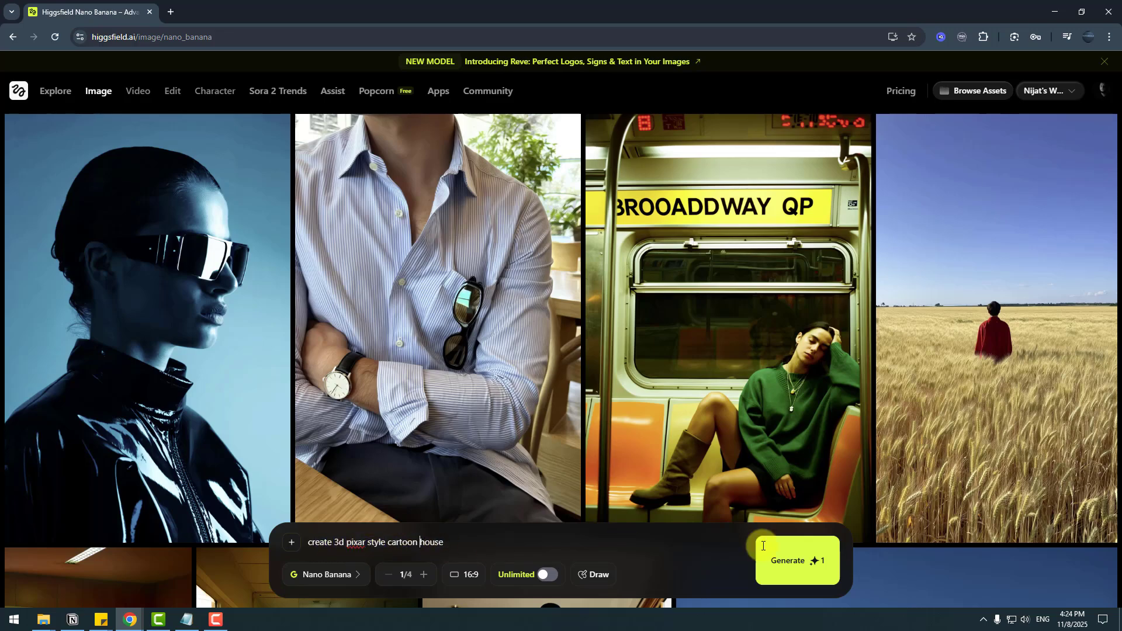
- Generate the Pixar-style cartoon house image and add it to shared folder 6
click(789, 562)
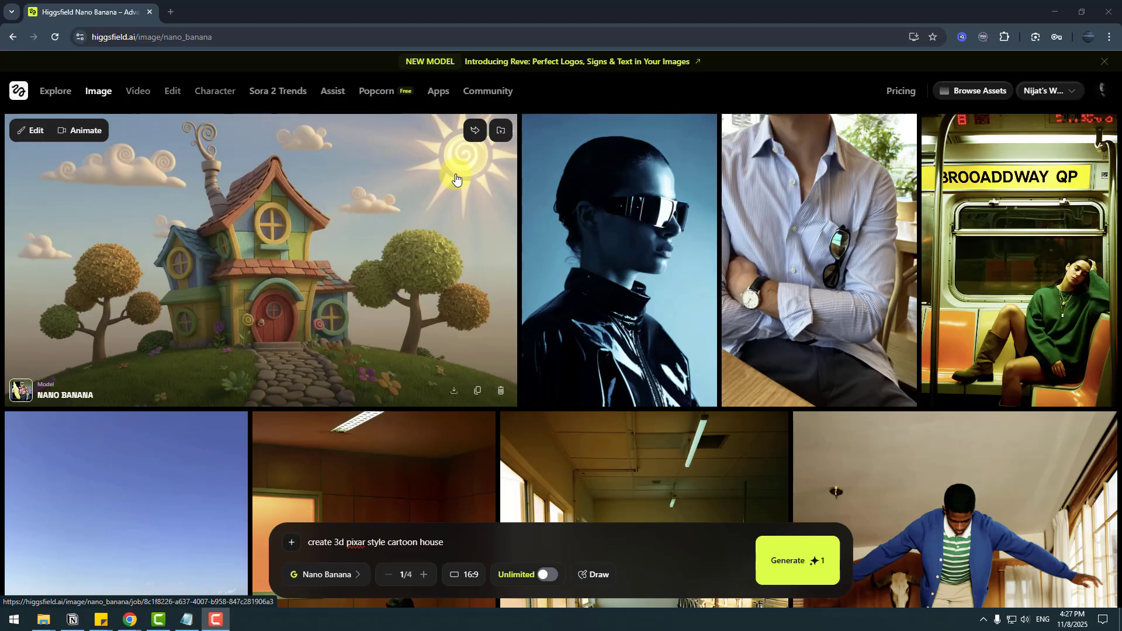
click(501, 135)
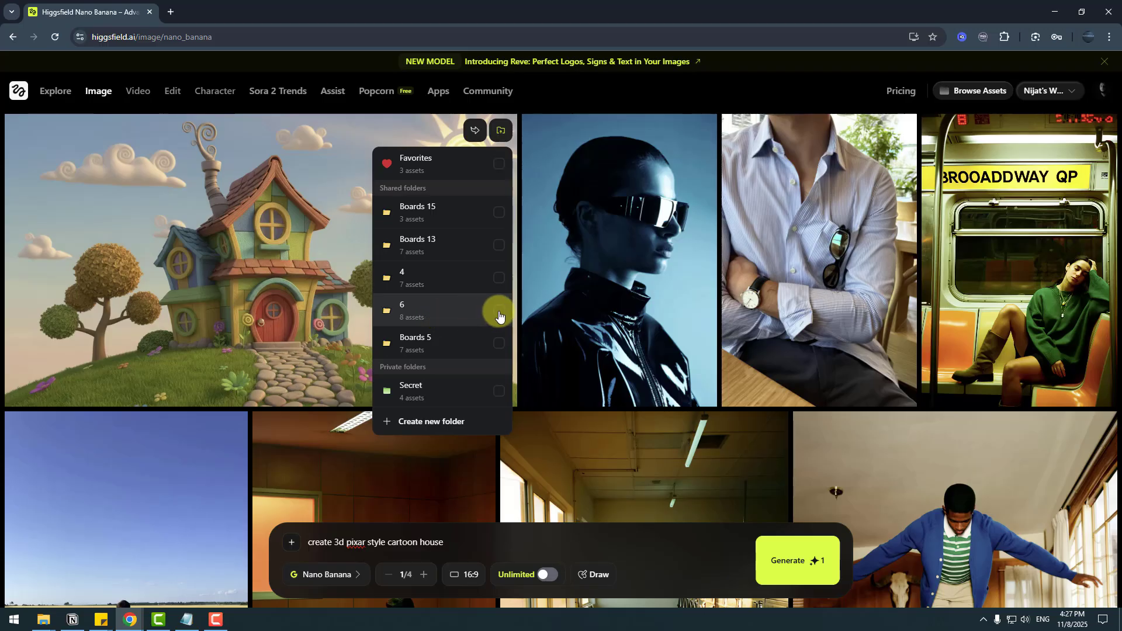
click(496, 315)
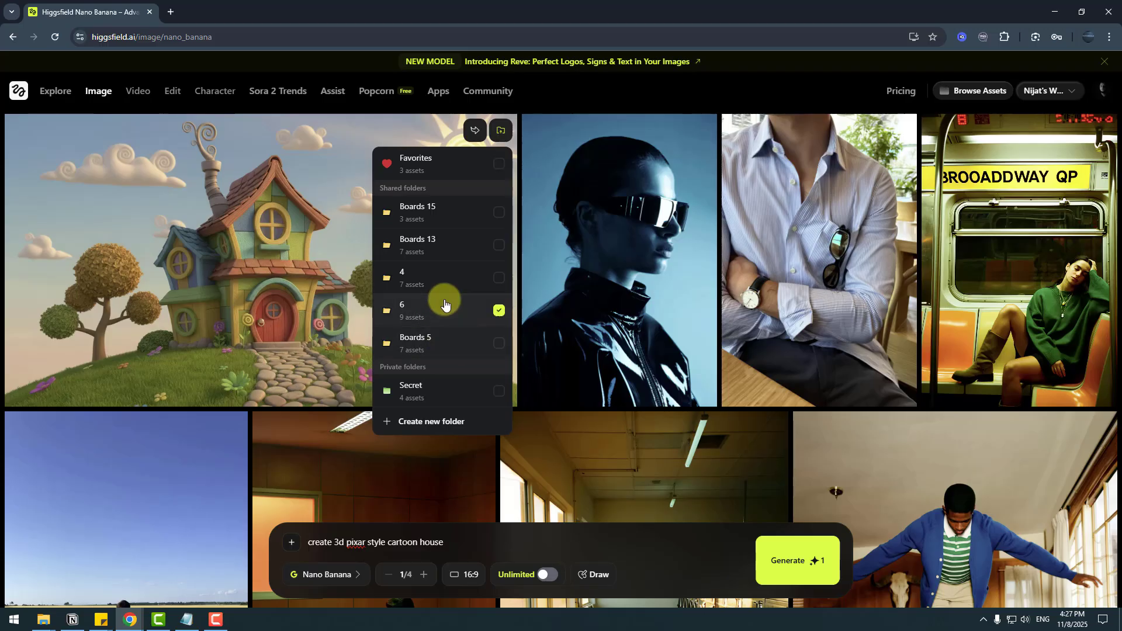
- Open shared folder 6 in the asset library and view the cartoon house image full size
click(978, 93)
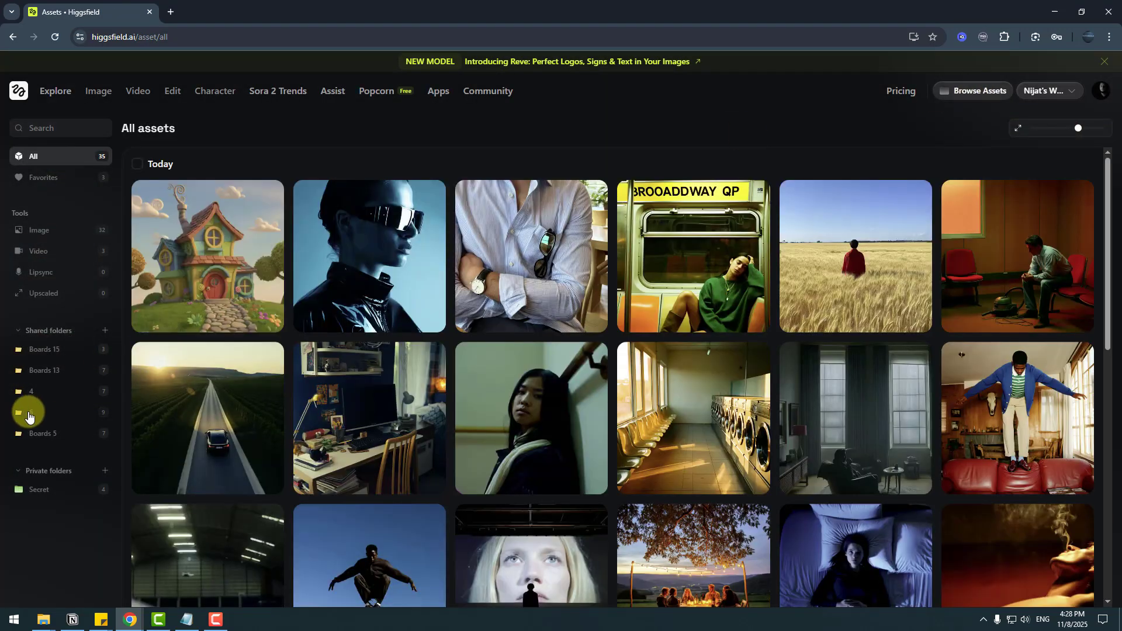
click(24, 412)
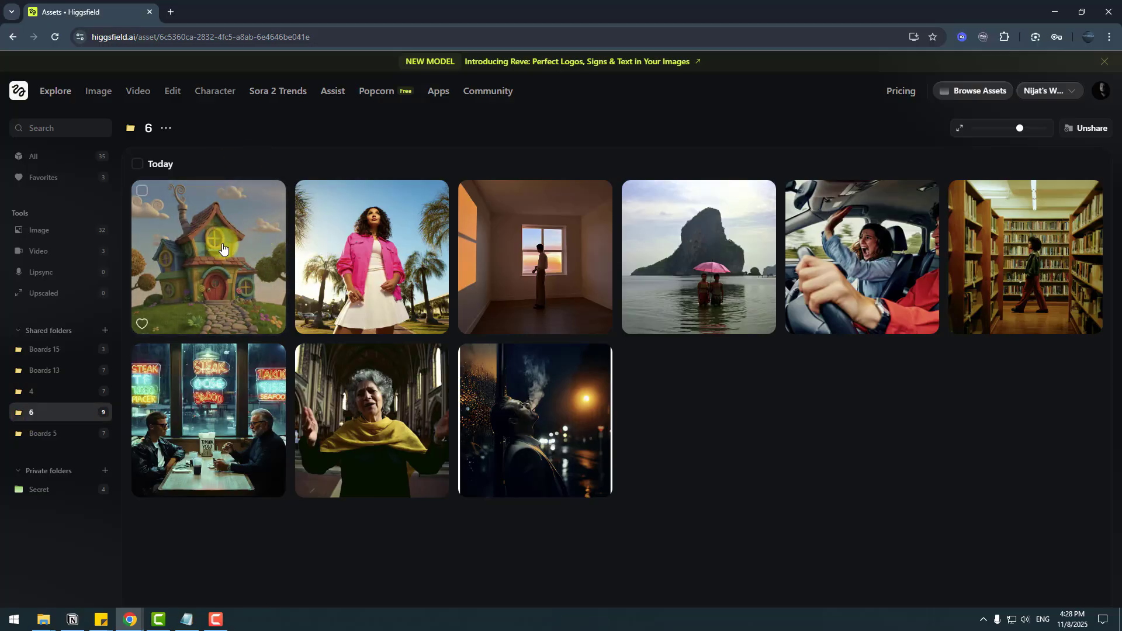
click(224, 243)
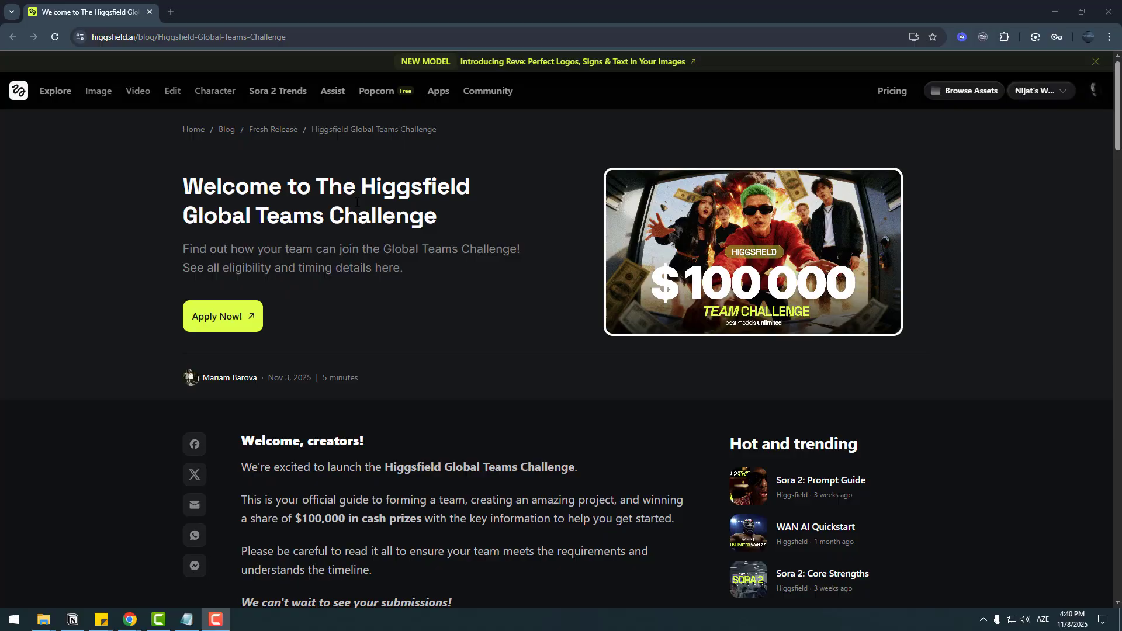
- Scroll through the Global Teams Challenge post's dates and entry rules, then back to the top
scroll(442, 231, down, 10)
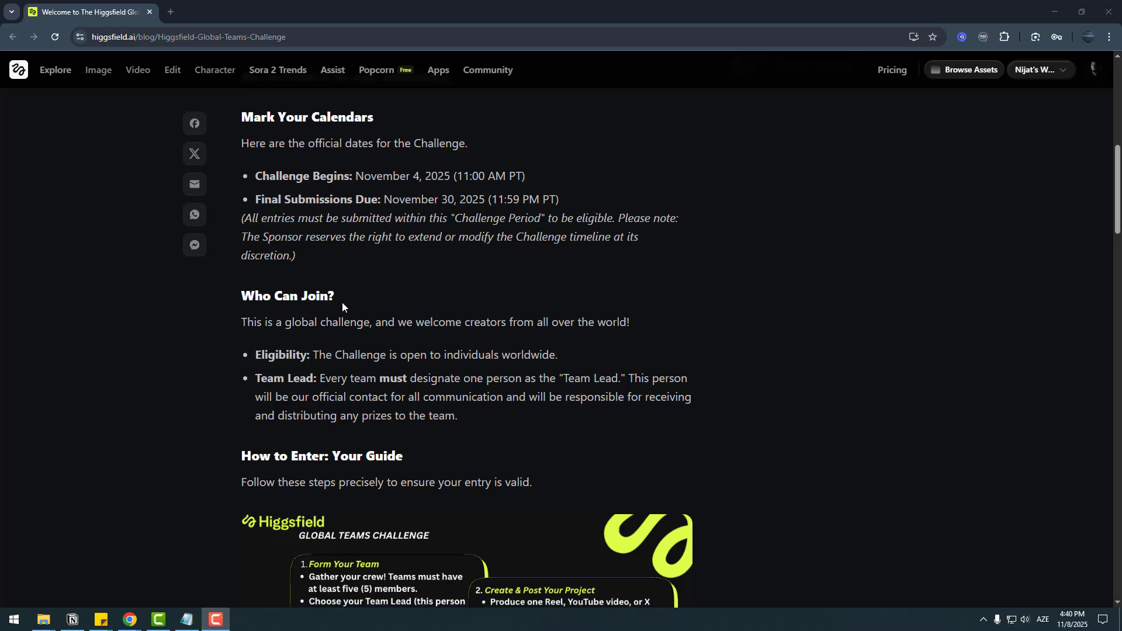
scroll(245, 304, down, 3)
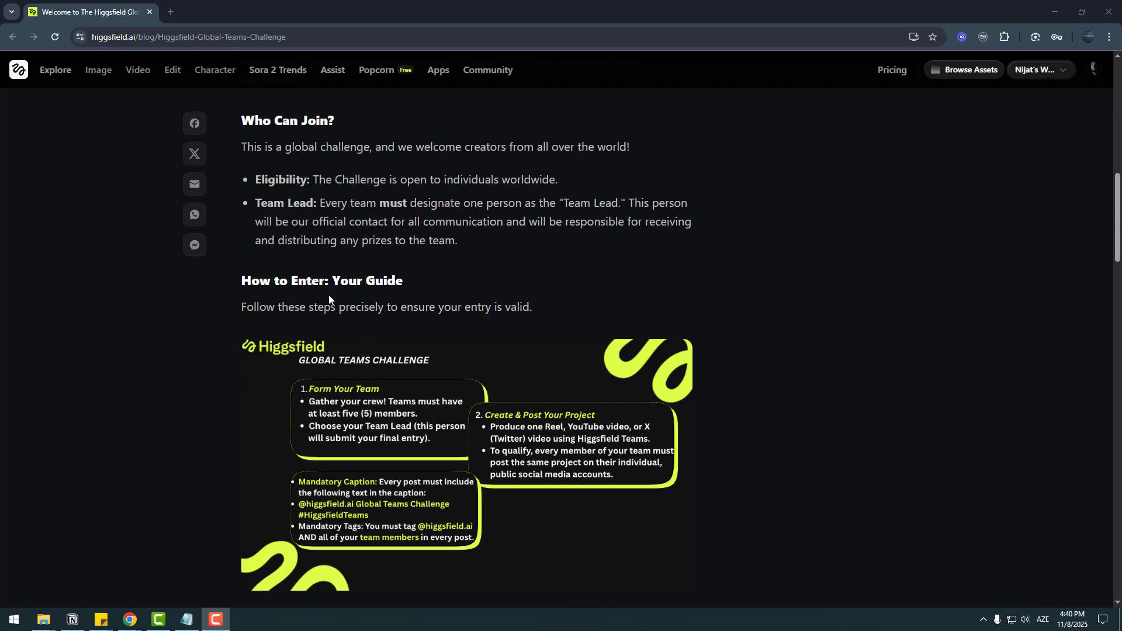
scroll(420, 303, down, 10)
scroll(531, 404, up, 12)
scroll(537, 405, up, 10)
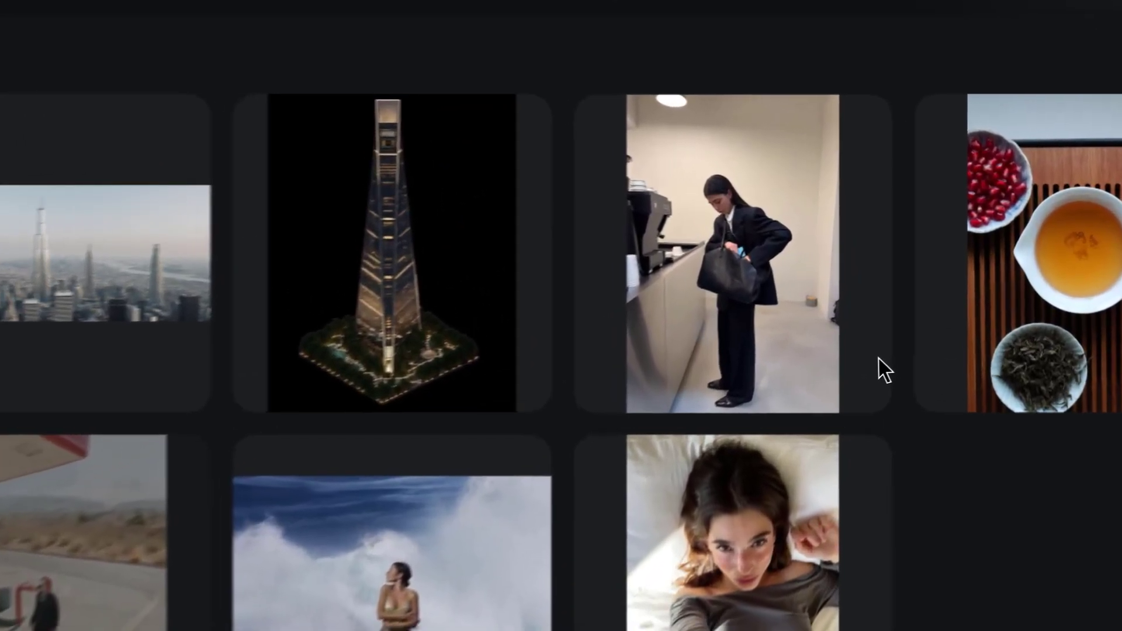
mouse_move(895, 303)
drag(844, 381, 187, 387)
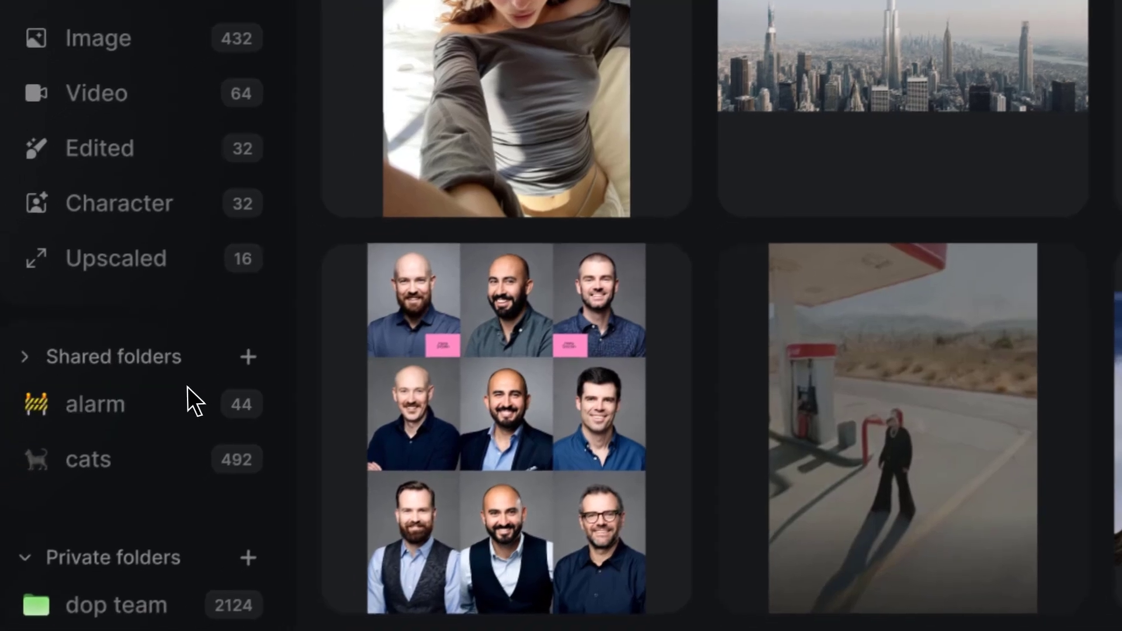
click(156, 407)
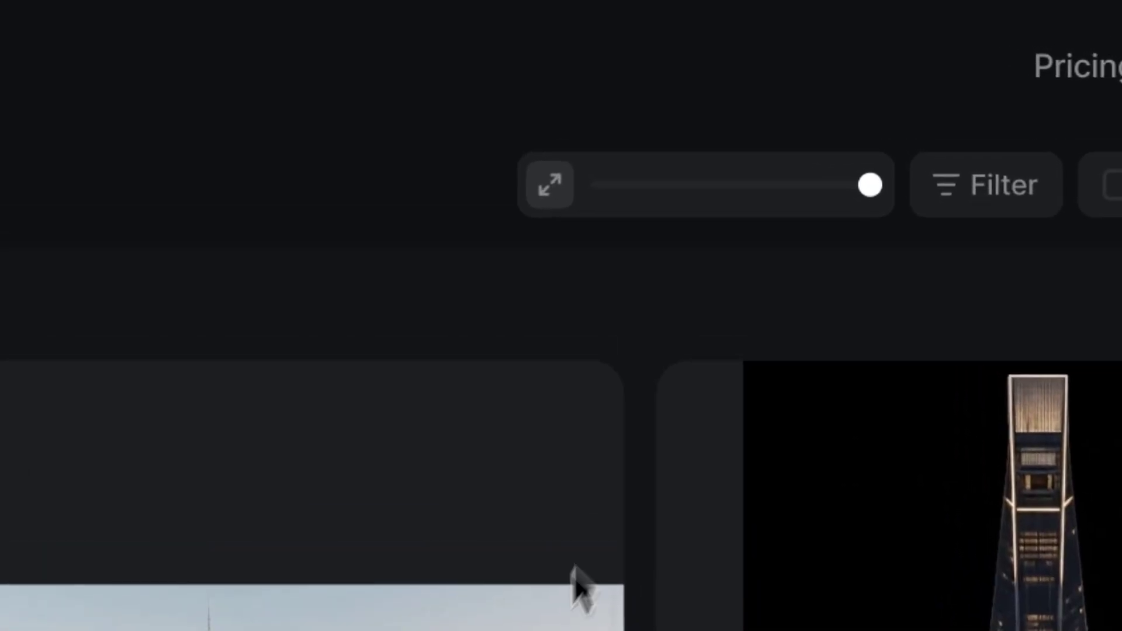
drag(870, 192, 730, 193)
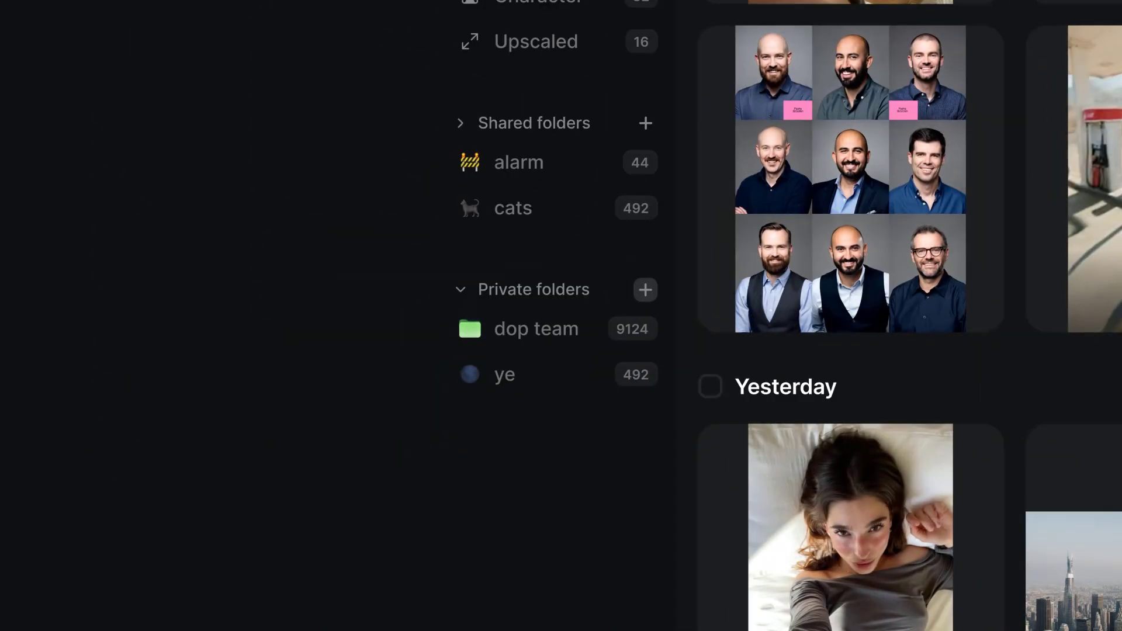
click(645, 289)
text(Creative)
click(238, 70)
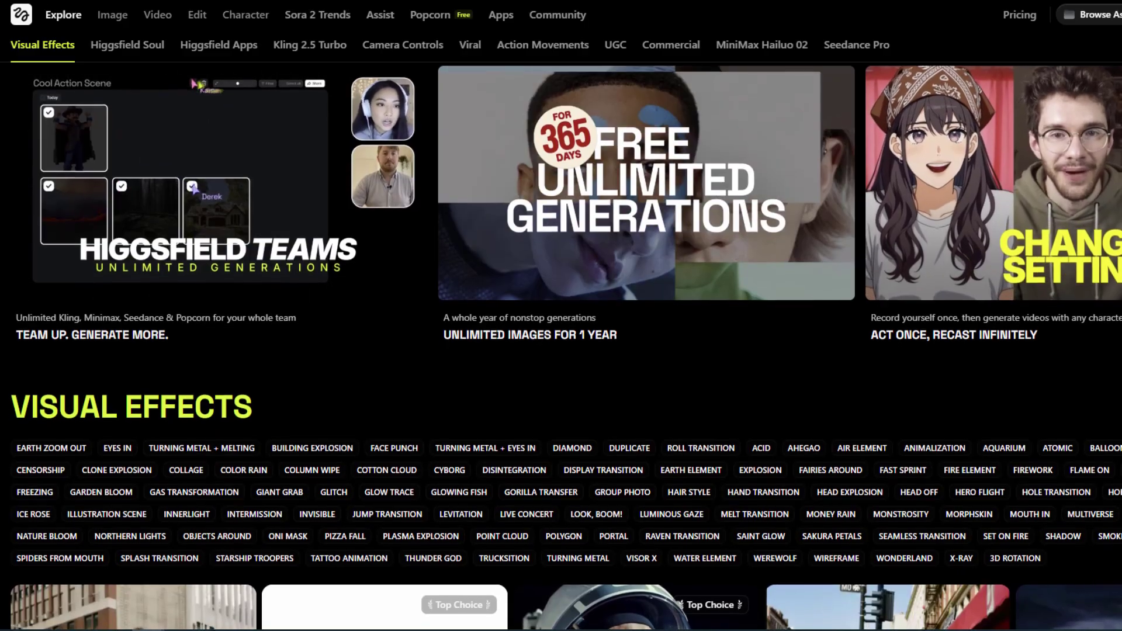
scroll(561, 351, down, 1)
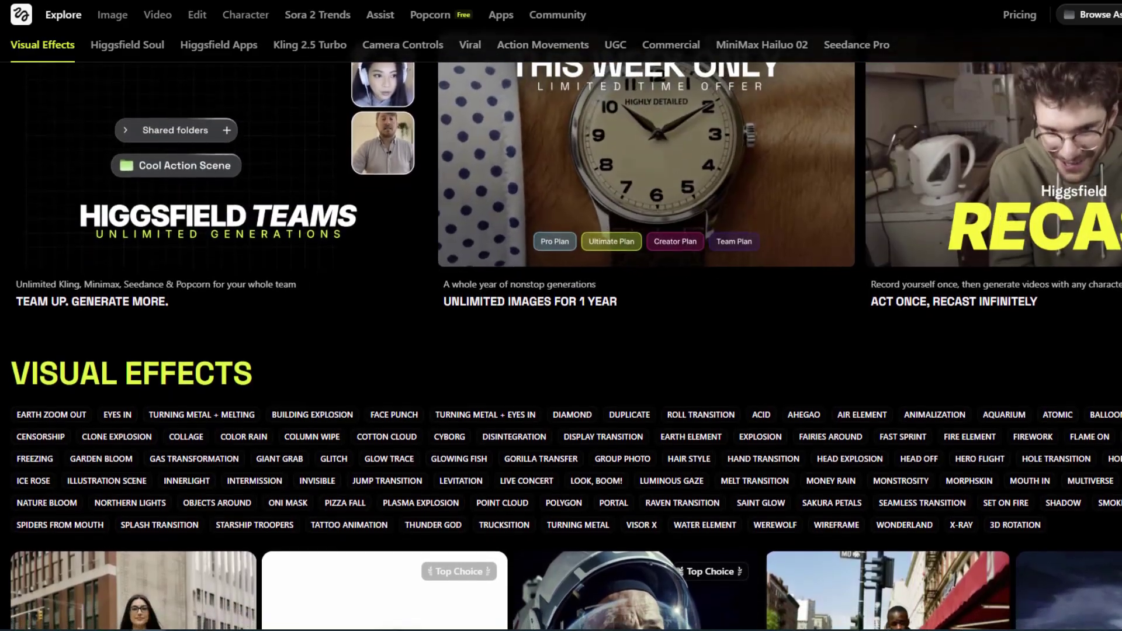
scroll(561, 350, down, 1)
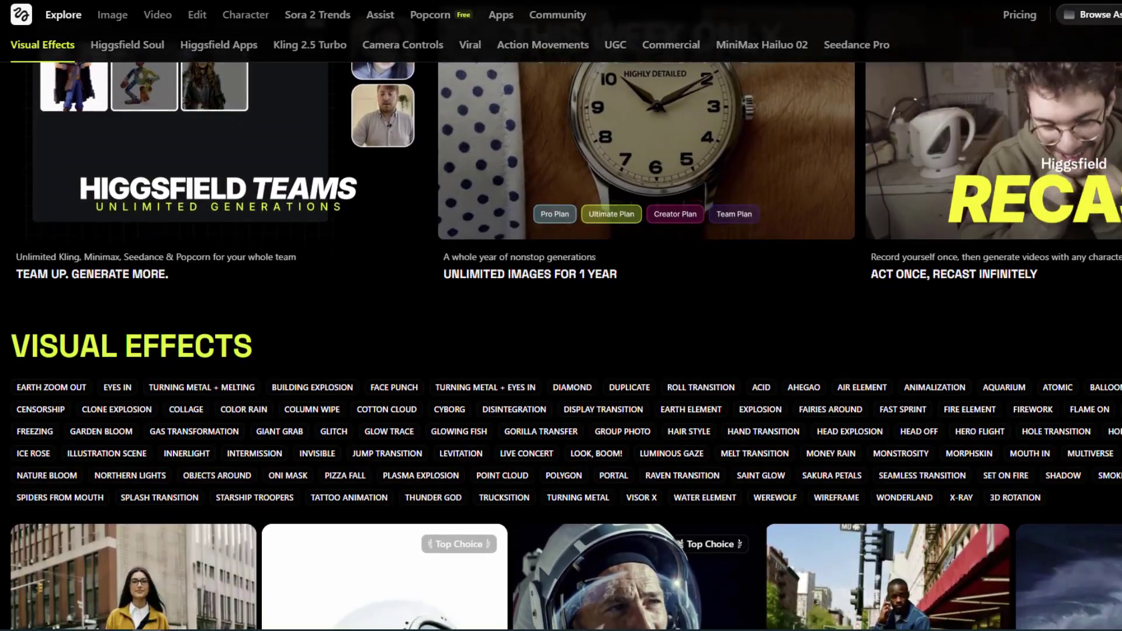